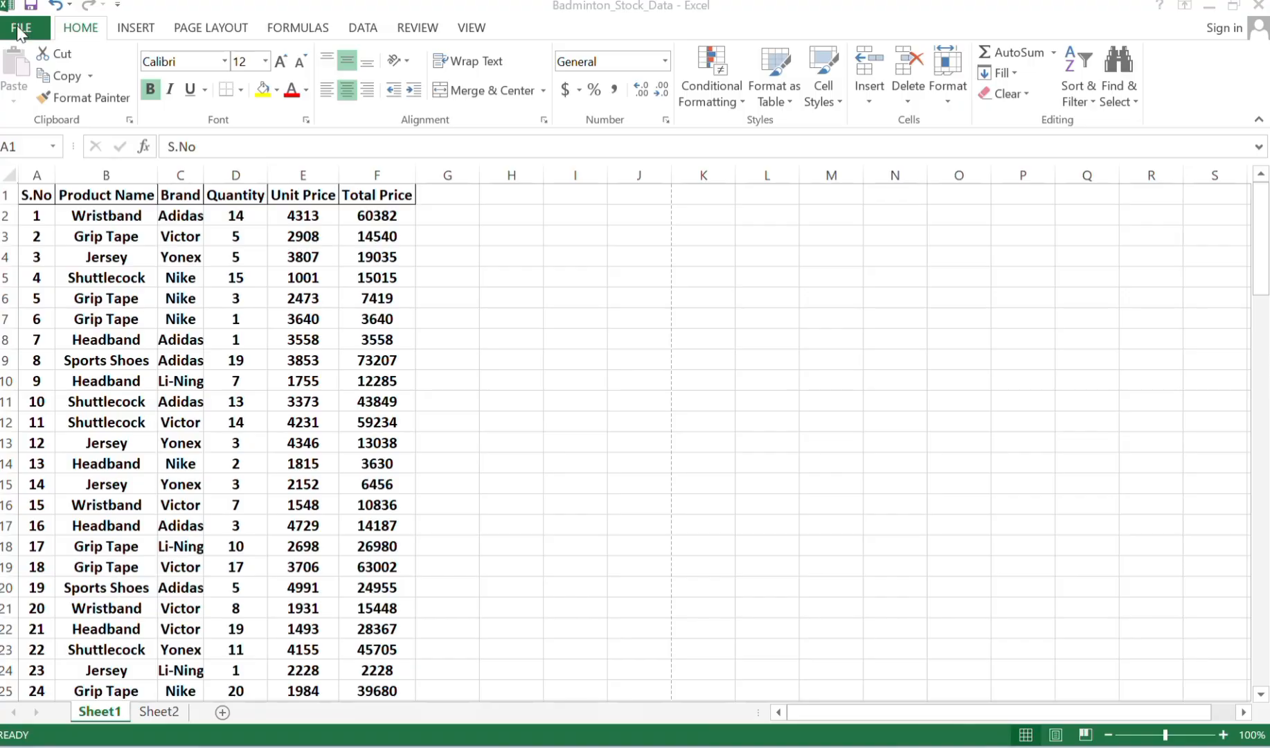
Open the print settings and preview for the Badminton_Stock_Data workbook.
{"action": "left_click", "coordinate": [20, 29]}
{"action": "left_click", "coordinate": [22, 32]}
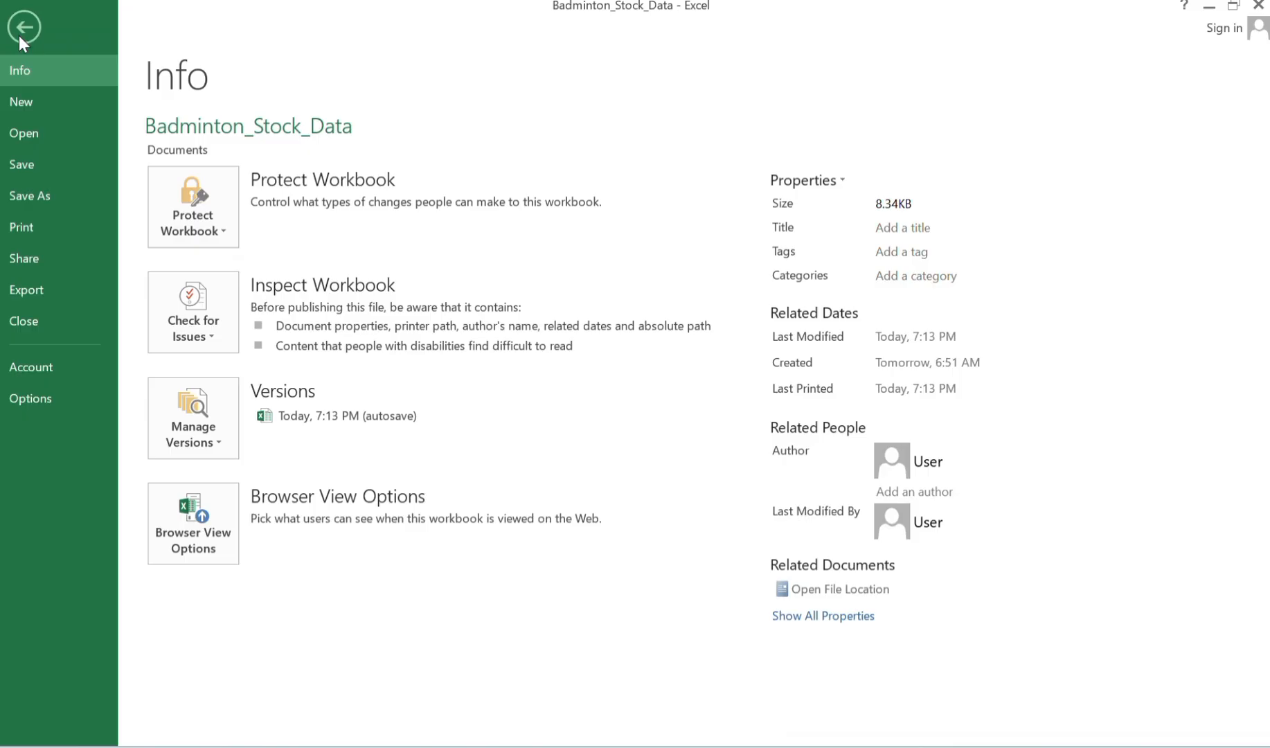
{"action": "left_click", "coordinate": [21, 227]}
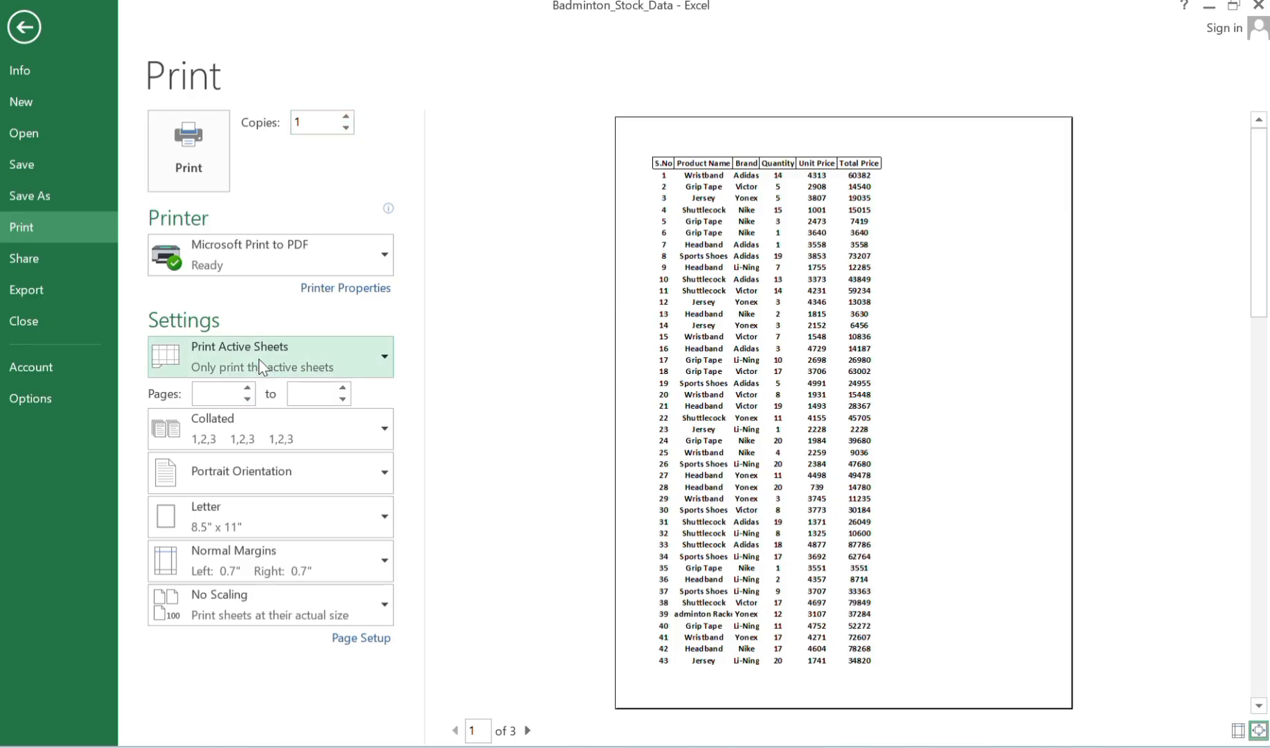
Examine the available printers and the choices for which part of the workbook to print.
{"action": "left_click", "coordinate": [383, 270]}
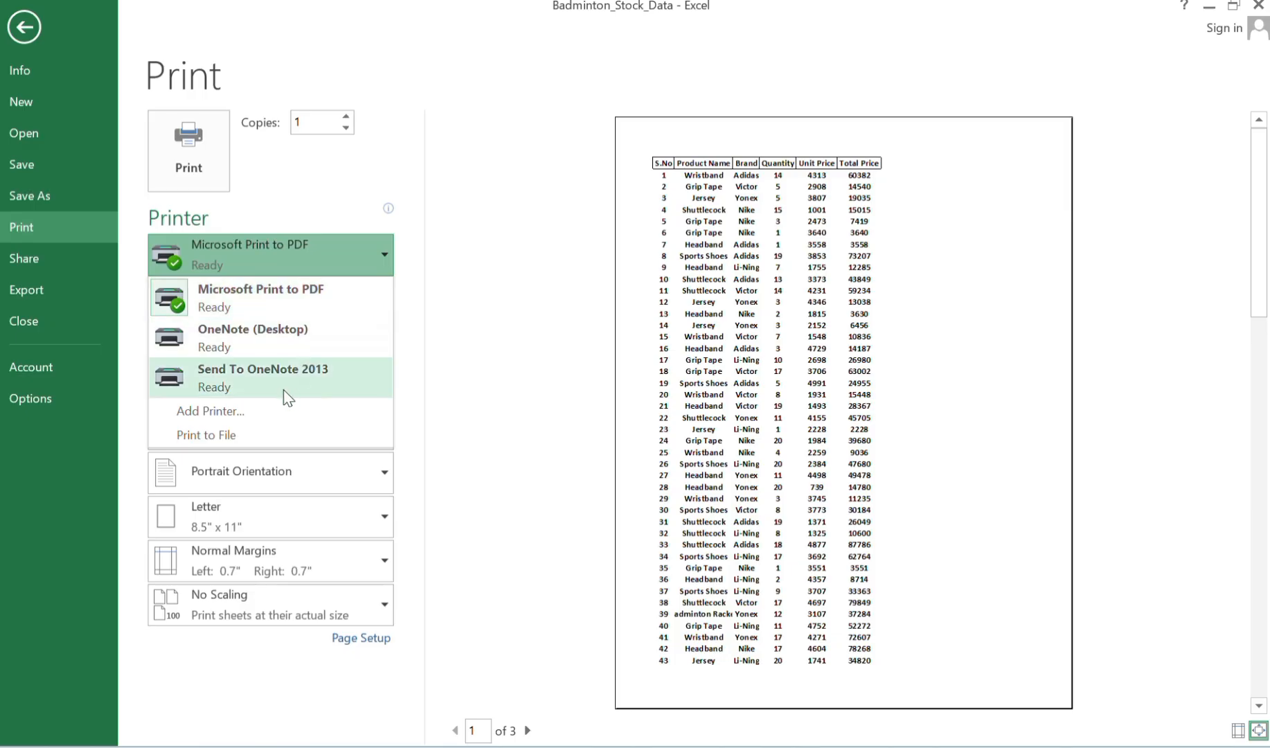
{"action": "left_click", "coordinate": [450, 312]}
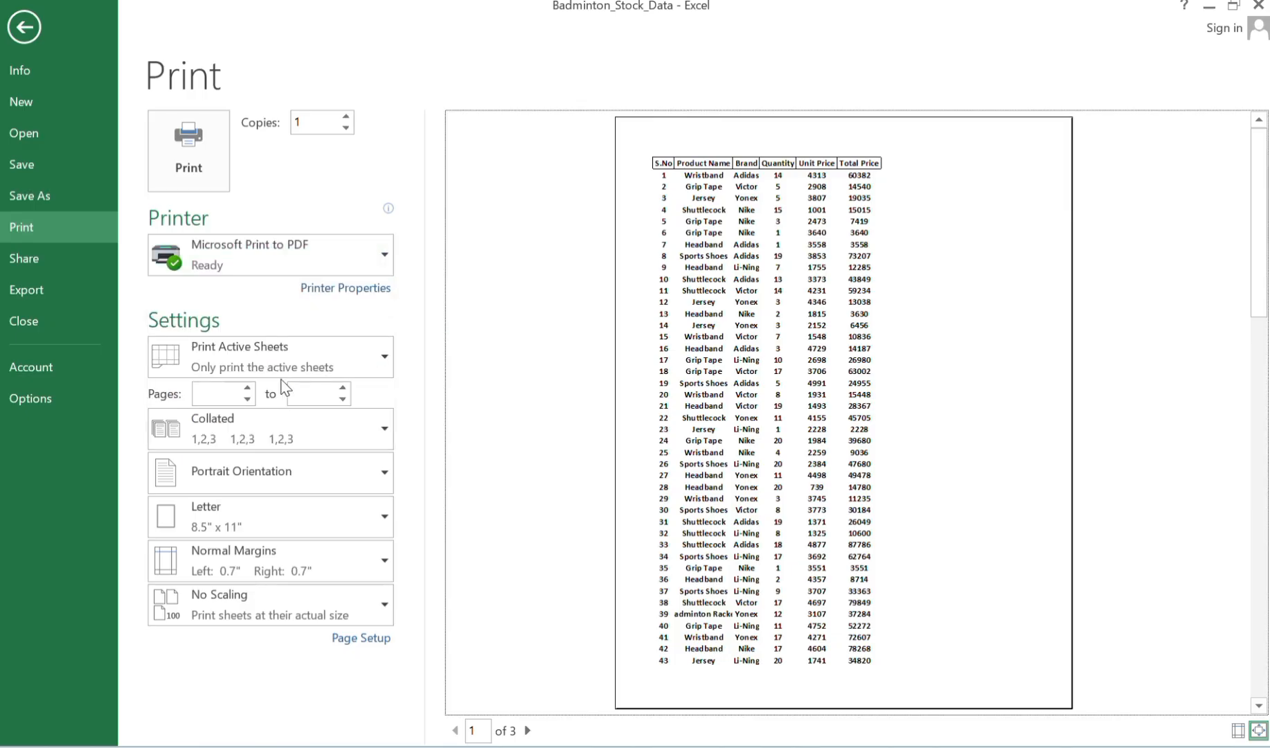
{"action": "left_click", "coordinate": [379, 362]}
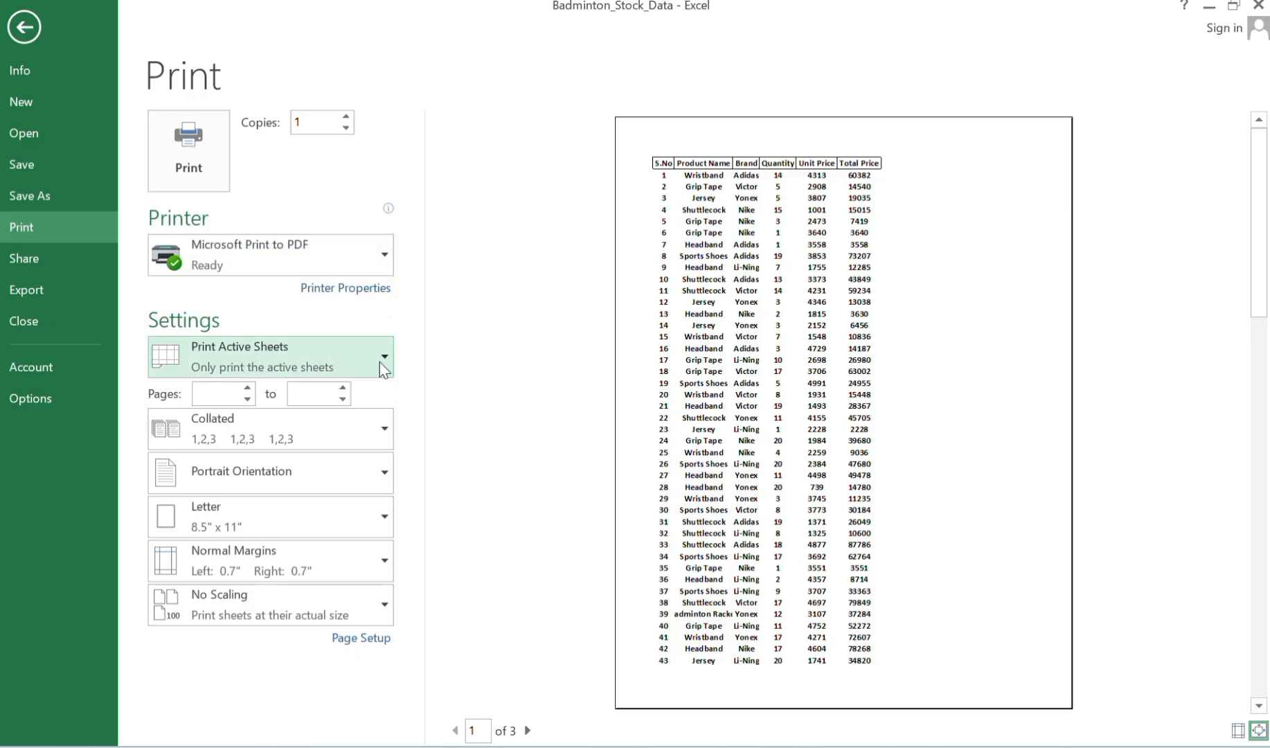
{"action": "left_click", "coordinate": [379, 362]}
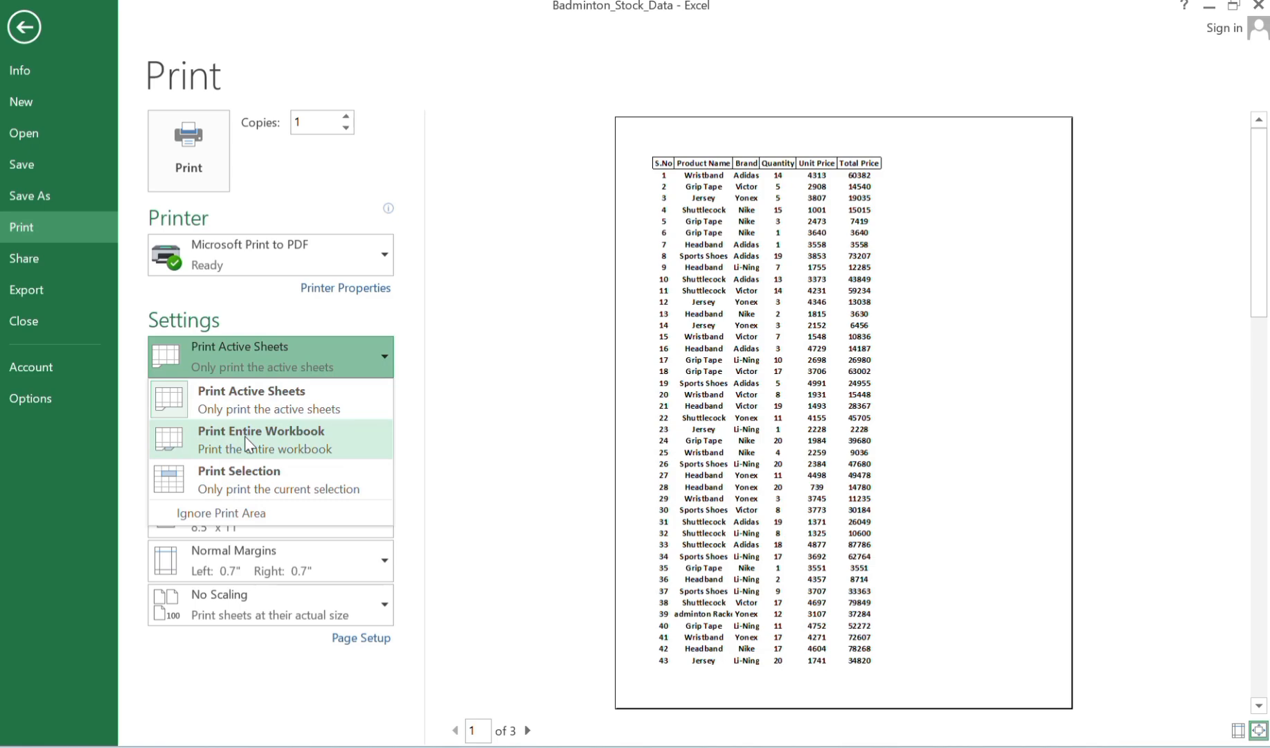
{"action": "left_click", "coordinate": [478, 378]}
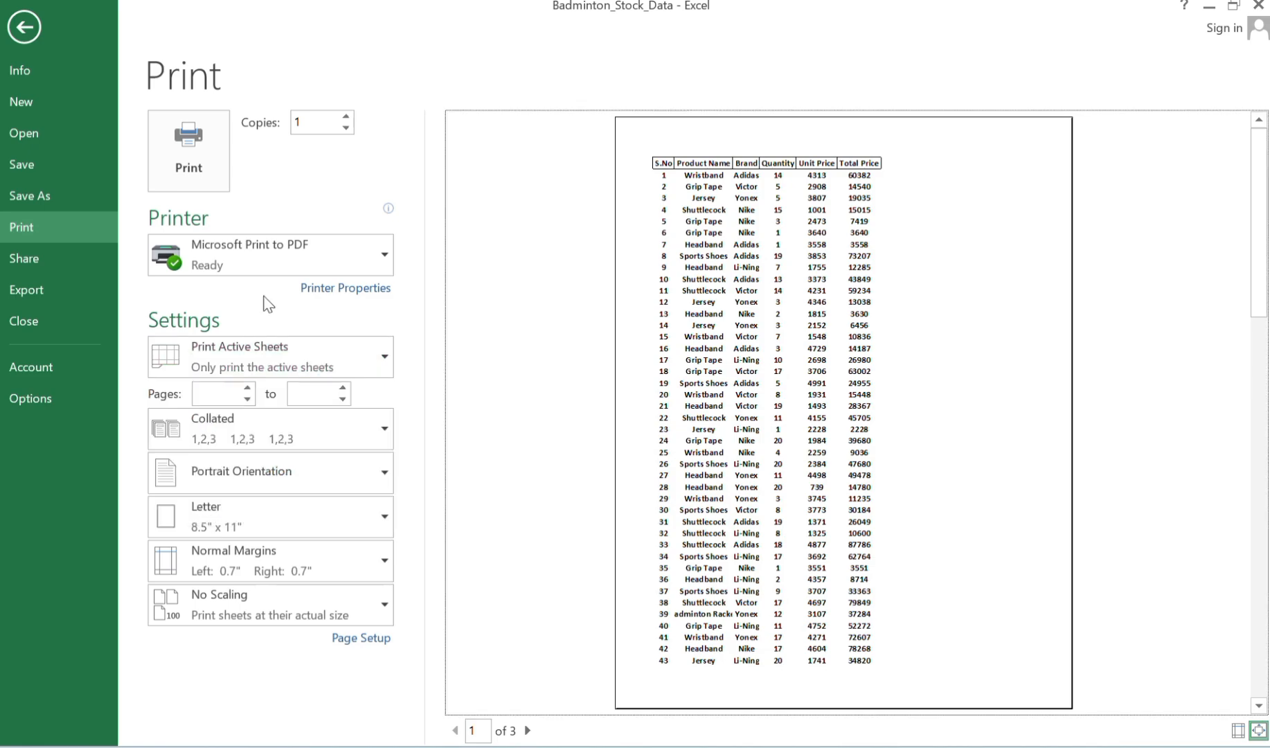
Limit the printout to pages 2 to 3 and check the collation options.
{"action": "left_click", "coordinate": [222, 392]}
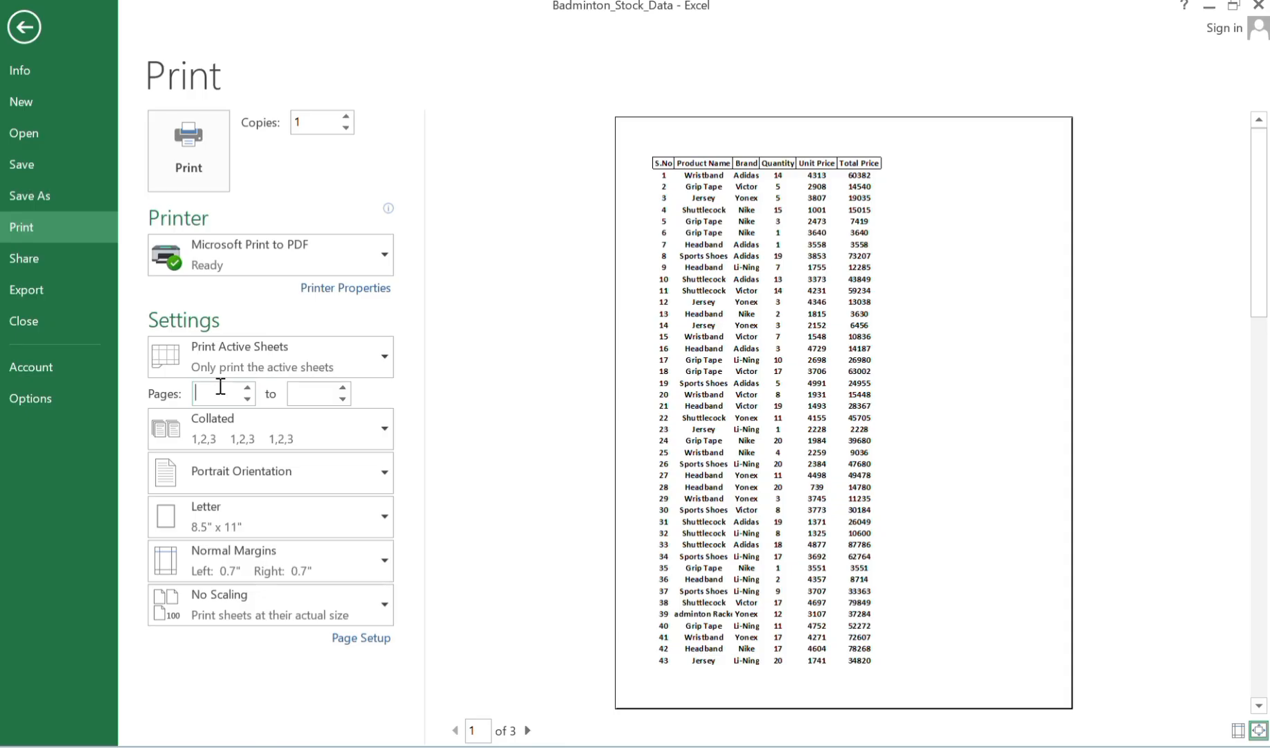
{"action": "type", "text": "2"}
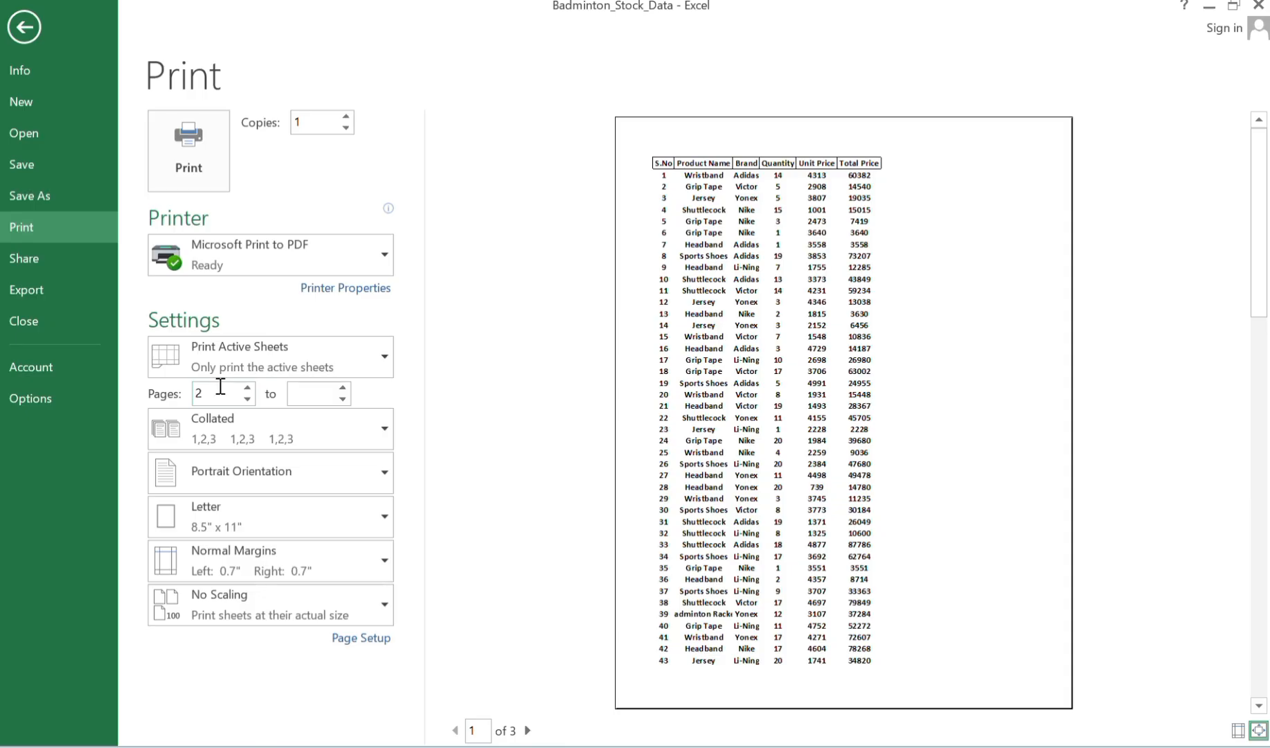
{"action": "left_click", "coordinate": [304, 402]}
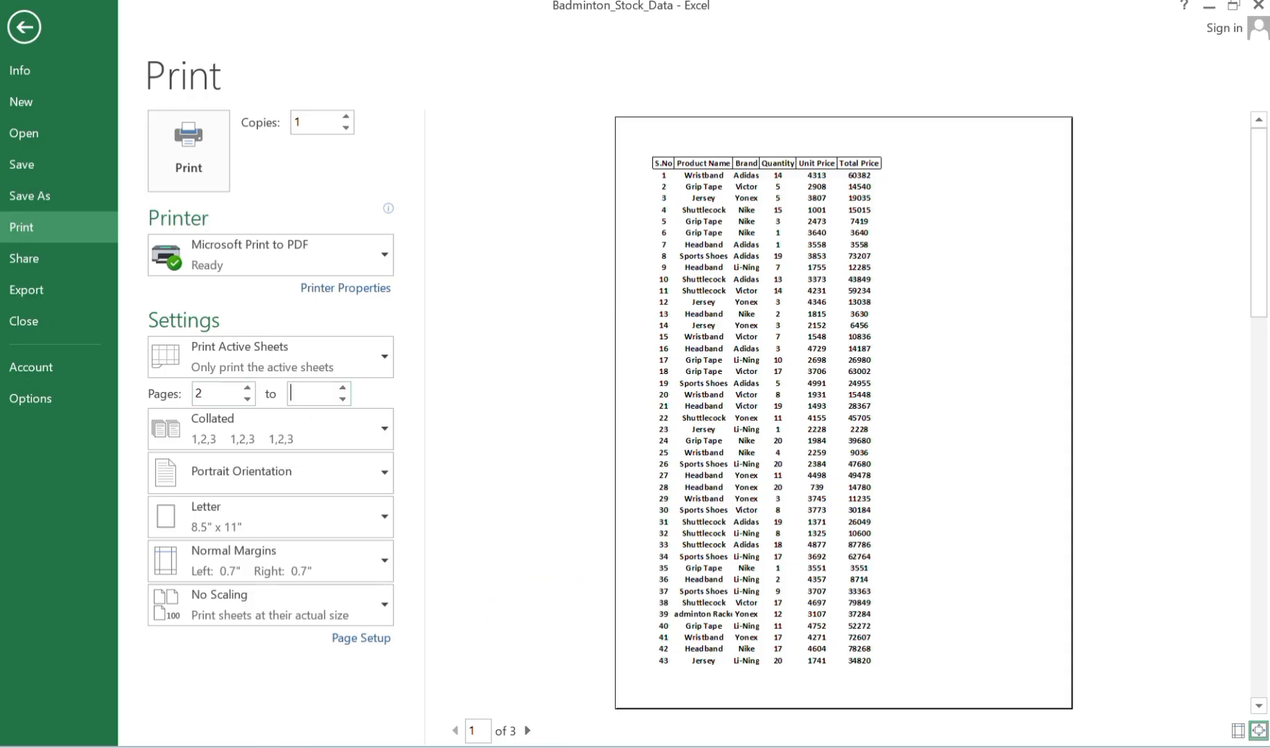
{"action": "type", "text": "3"}
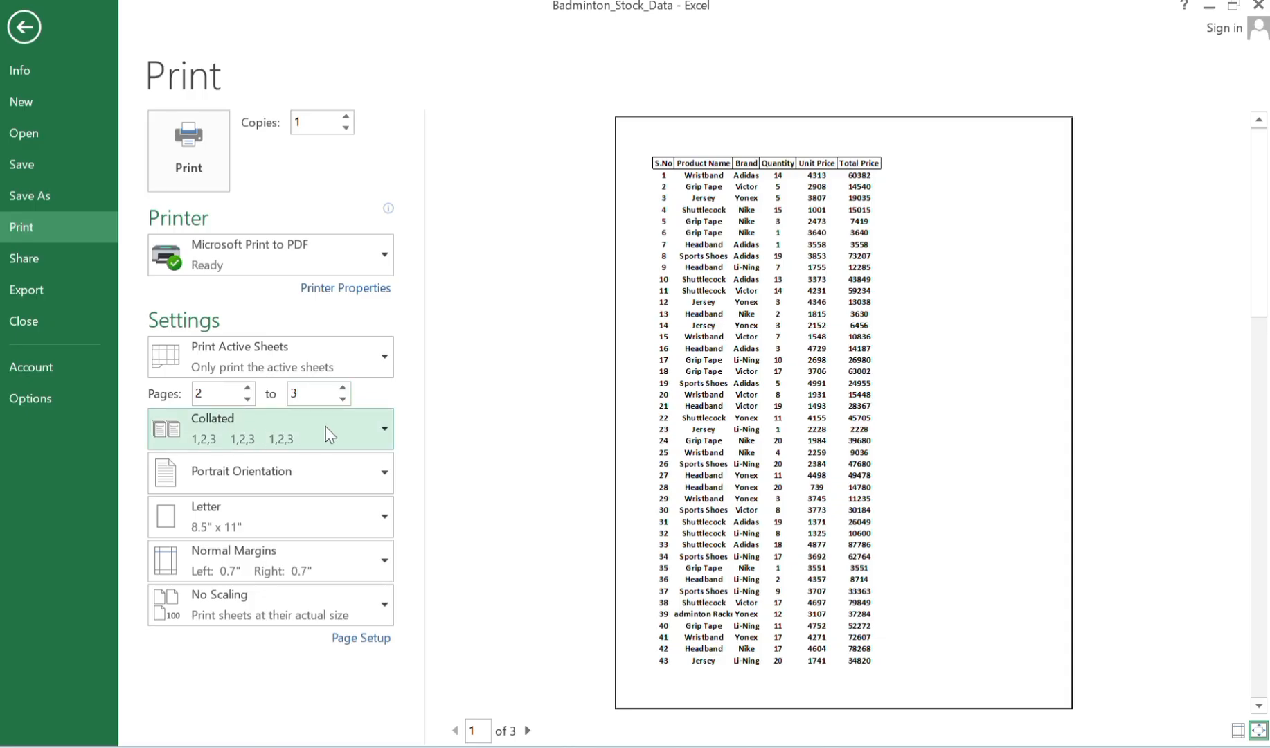
{"action": "left_click", "coordinate": [329, 434]}
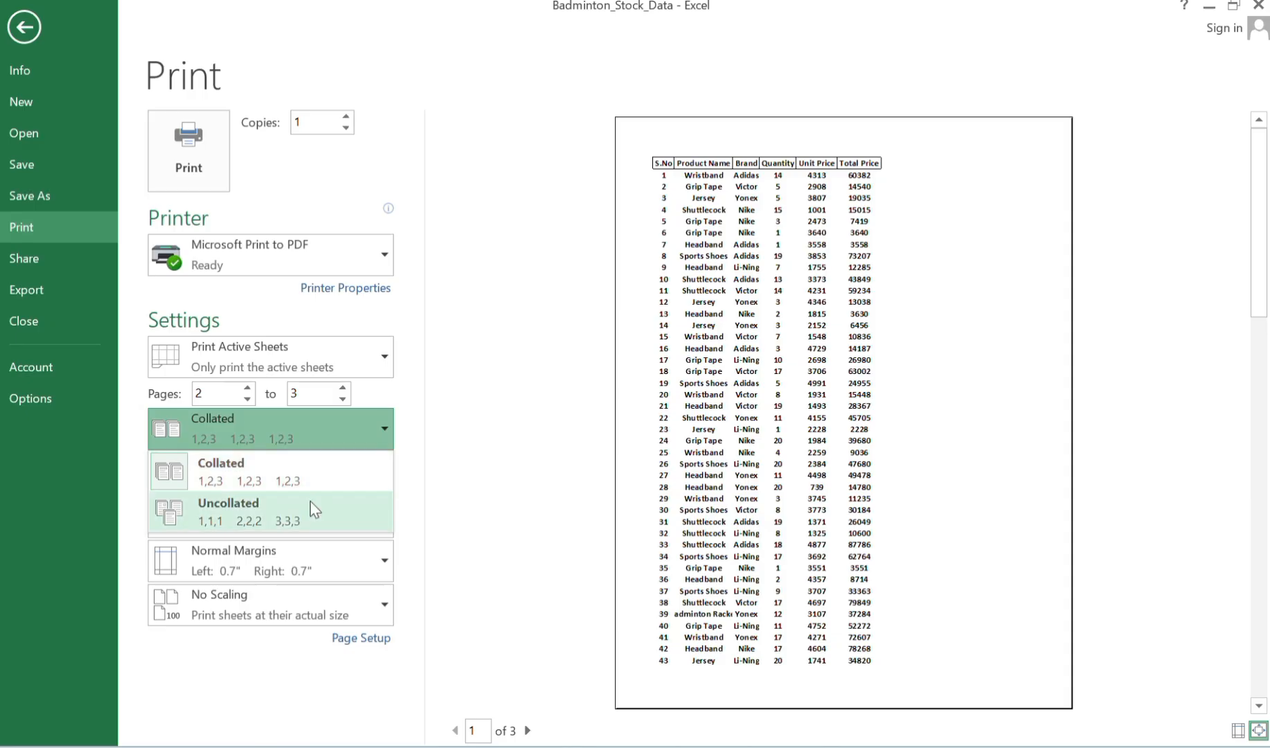
{"action": "left_click", "coordinate": [307, 431]}
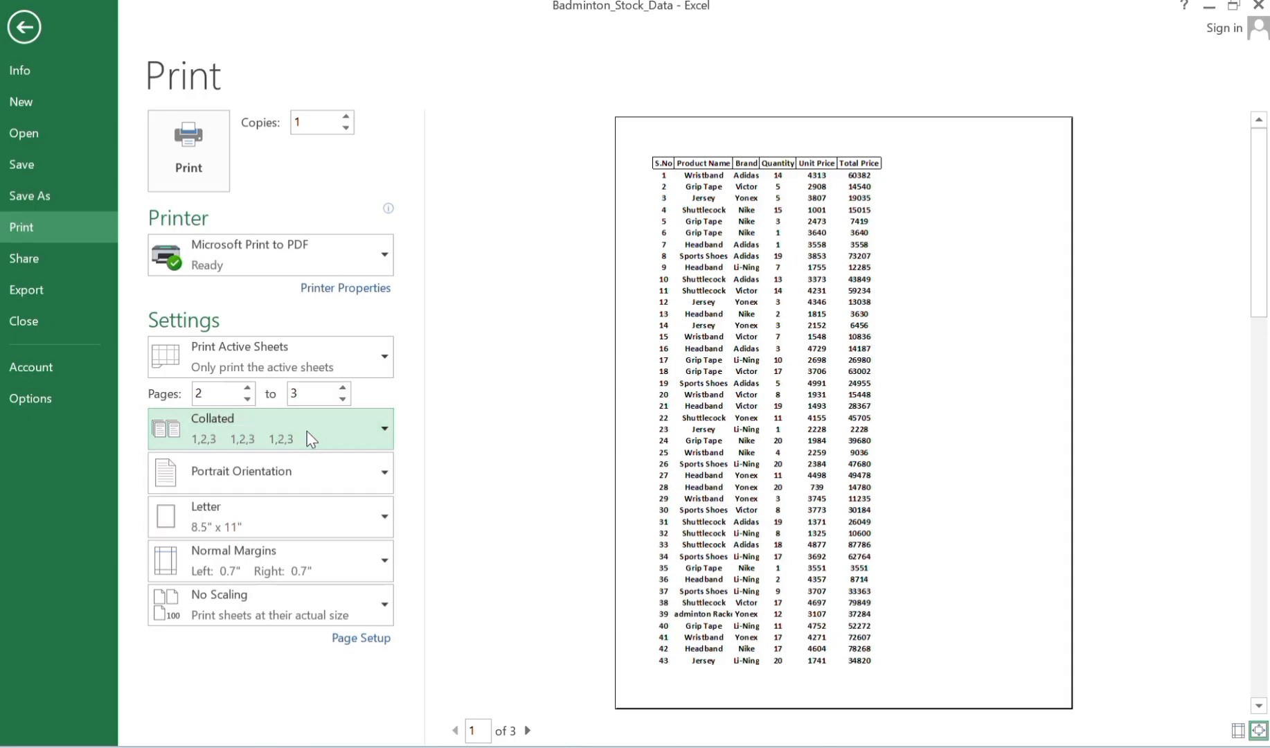
Try landscape orientation for the printout and switch back to portrait.
{"action": "left_click", "coordinate": [309, 491]}
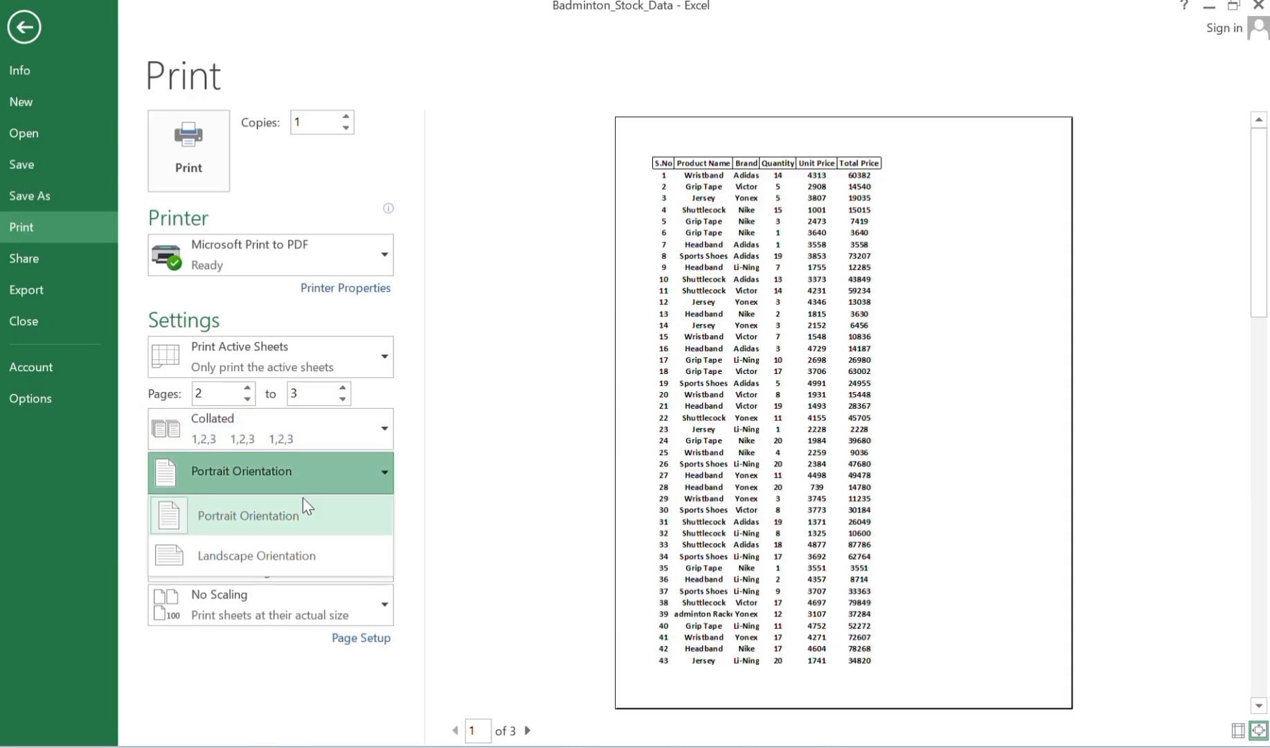
{"action": "left_click", "coordinate": [300, 565]}
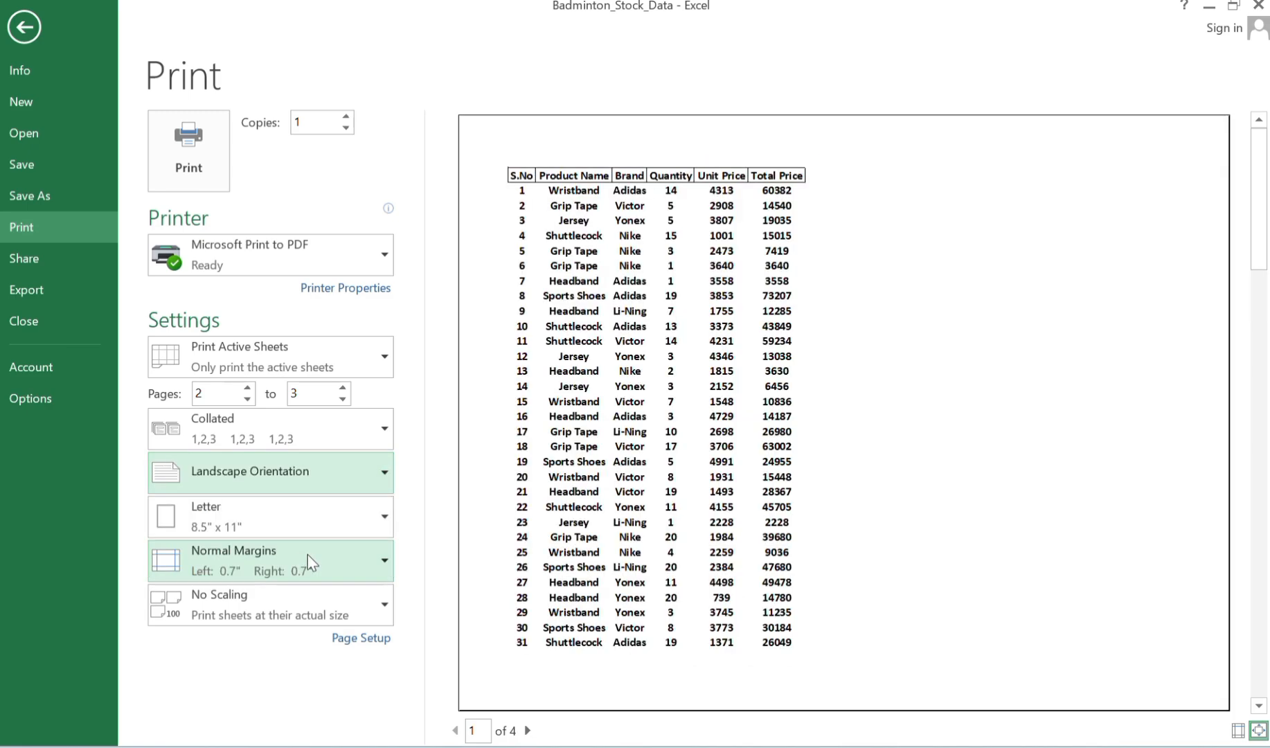
{"action": "left_click", "coordinate": [364, 468]}
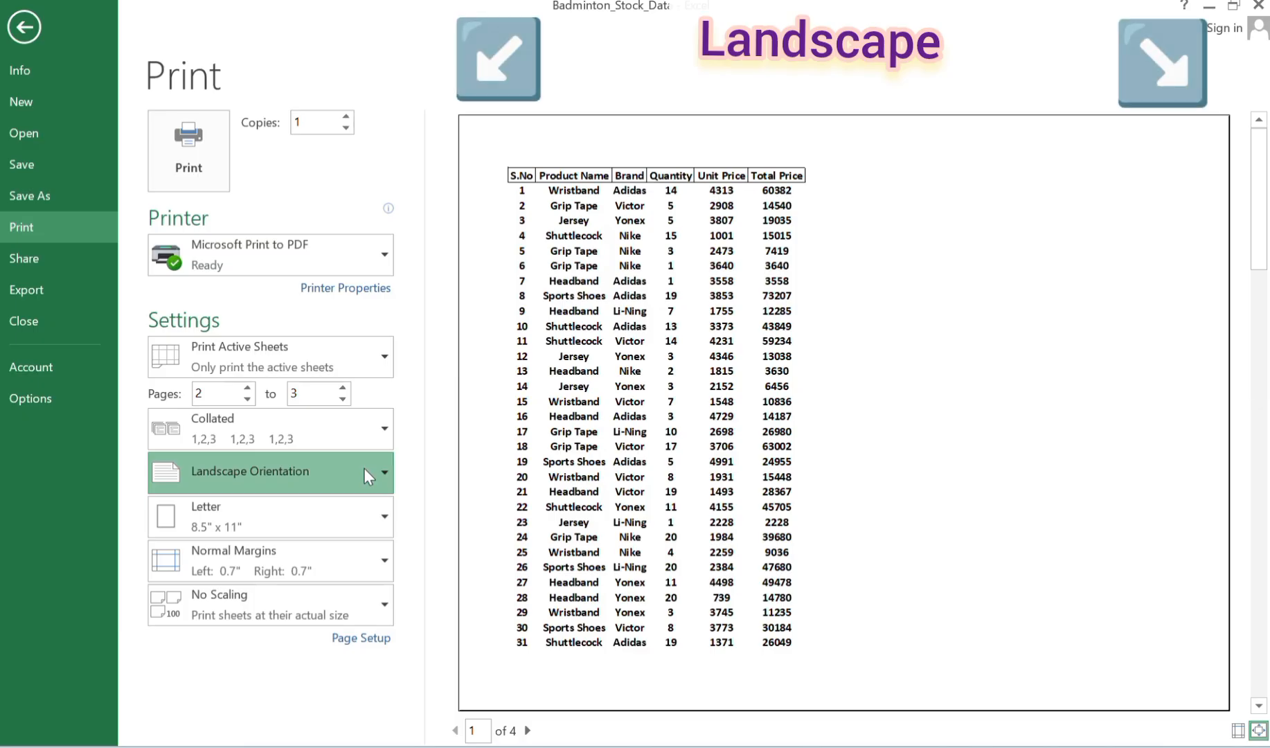
{"action": "left_click", "coordinate": [317, 515]}
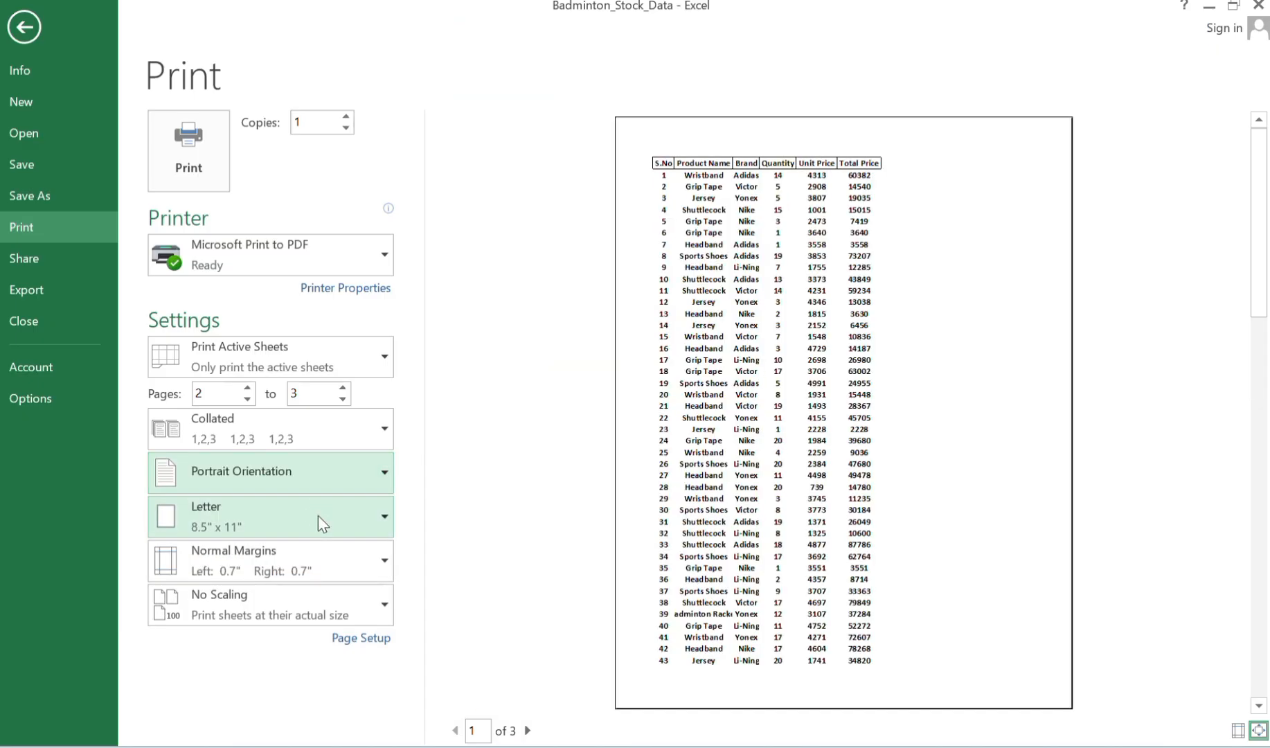
Try the A4 paper size for the printout and return to Letter.
{"action": "left_click", "coordinate": [357, 521]}
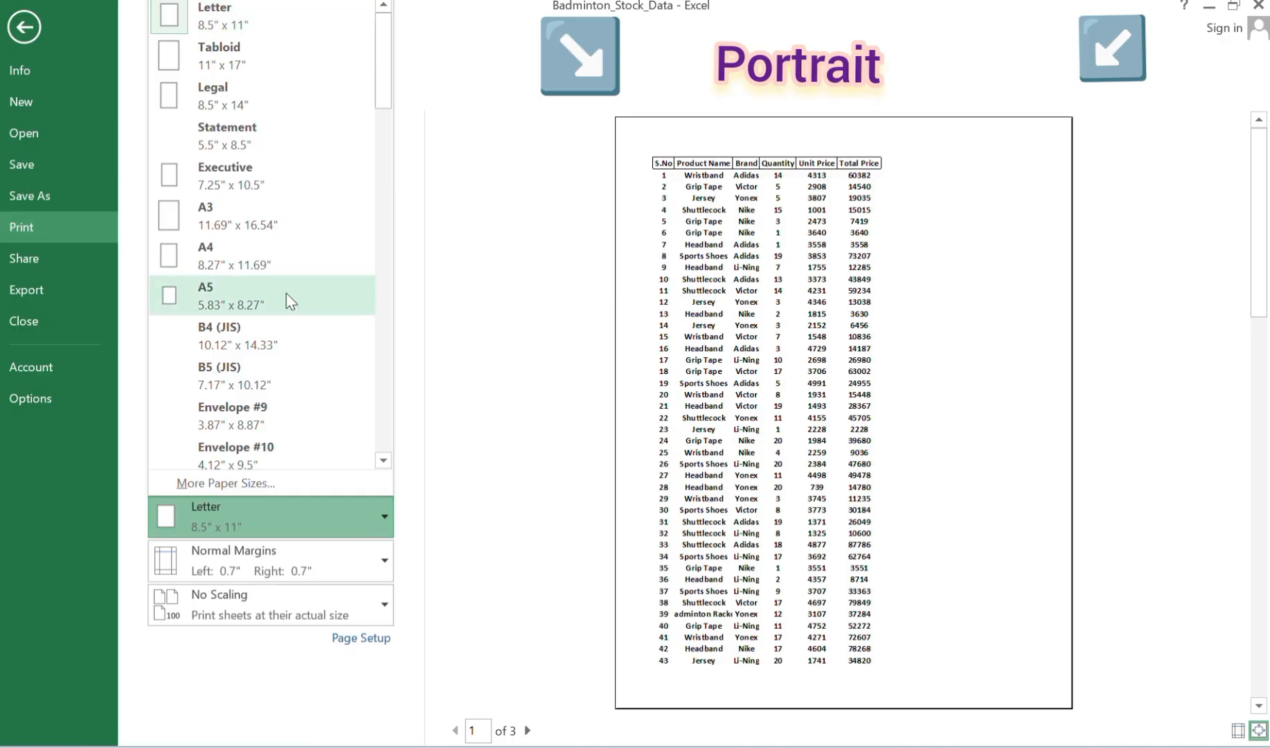
{"action": "key", "text": "Escape"}
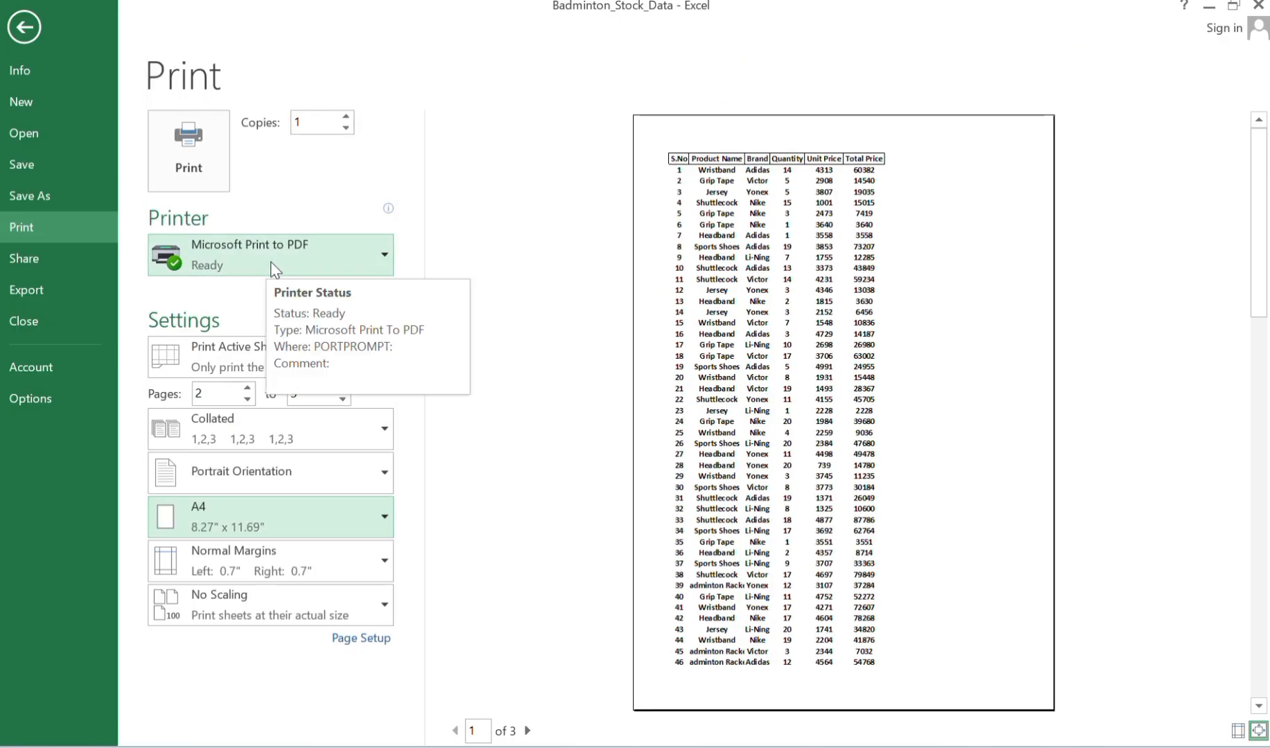
{"action": "left_click", "coordinate": [267, 518]}
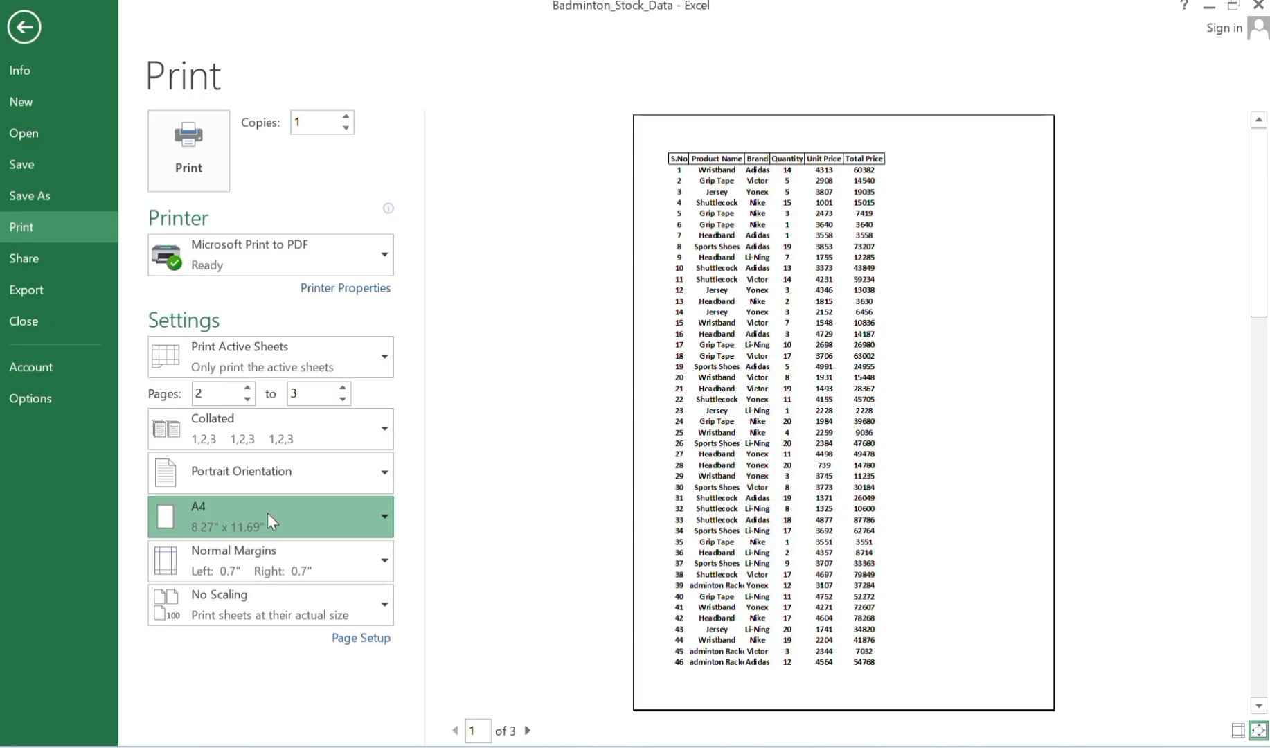
{"action": "left_click", "coordinate": [187, 11]}
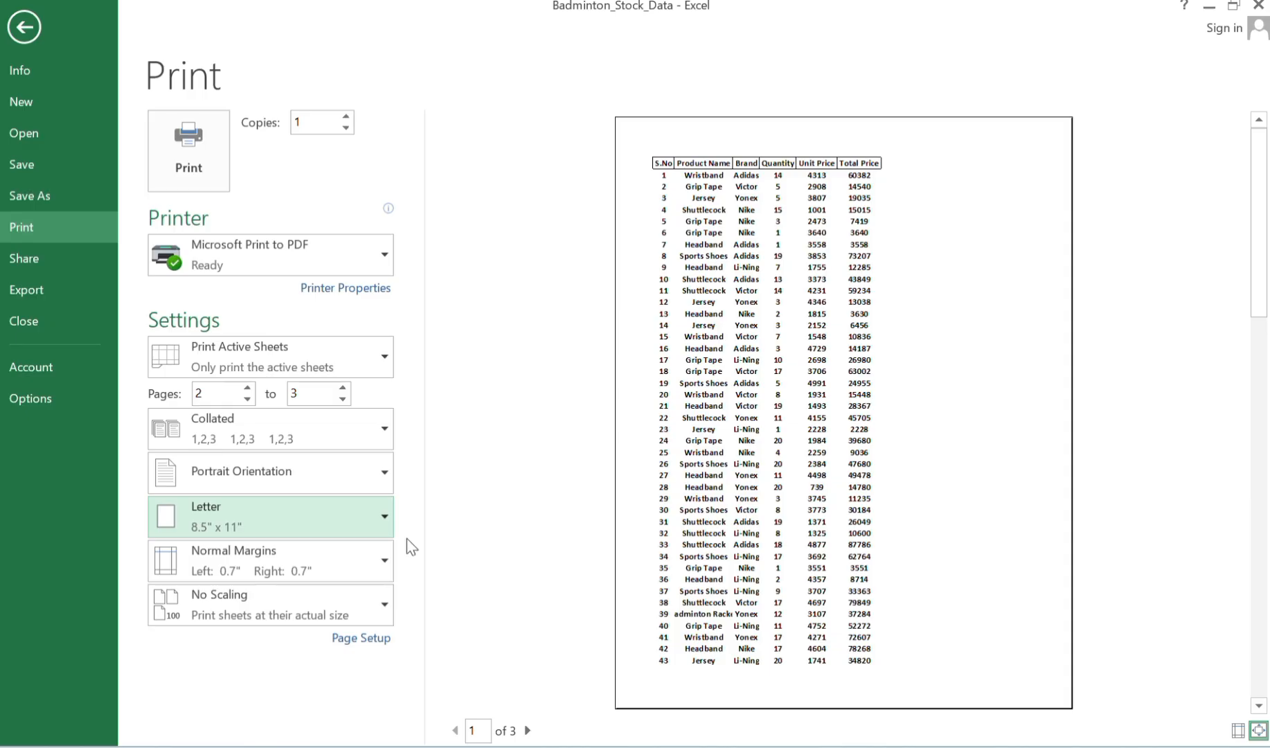
Apply custom page margins of 2 inches at the top and 3 inches on the left.
{"action": "left_click", "coordinate": [372, 554]}
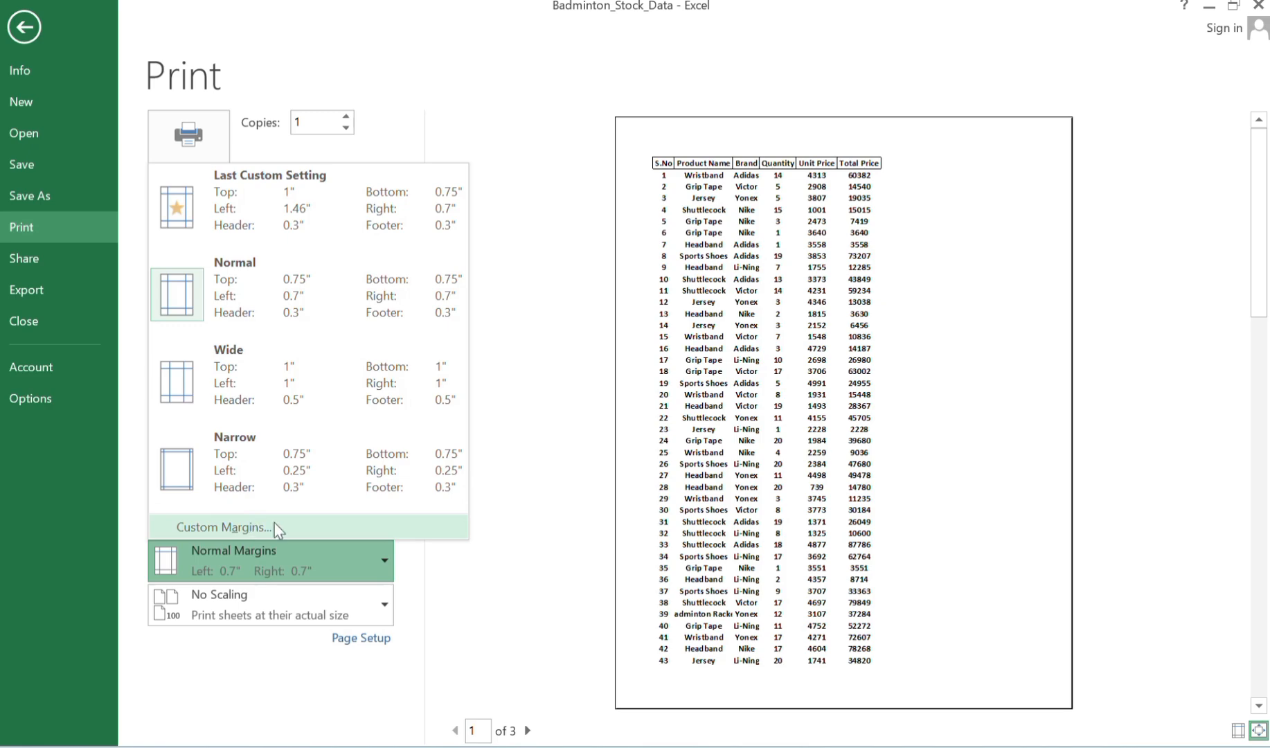
{"action": "left_click", "coordinate": [408, 95]}
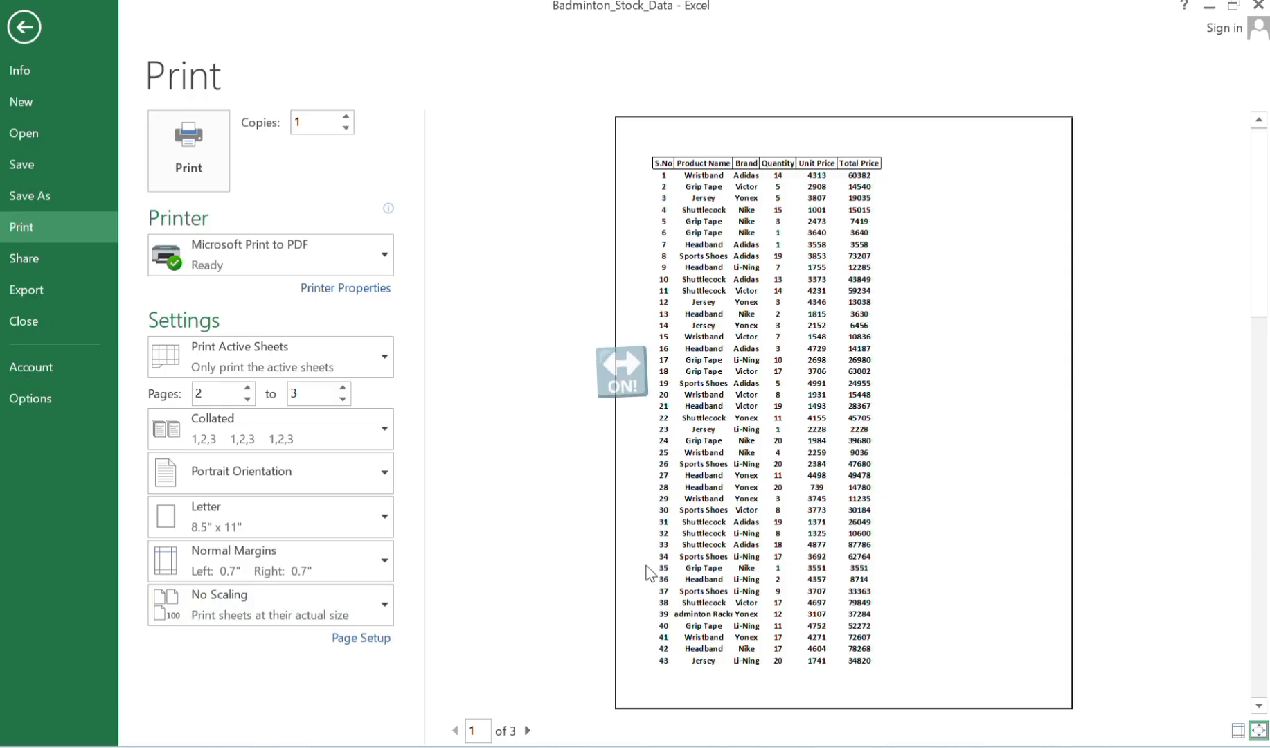
{"action": "left_click", "coordinate": [372, 577]}
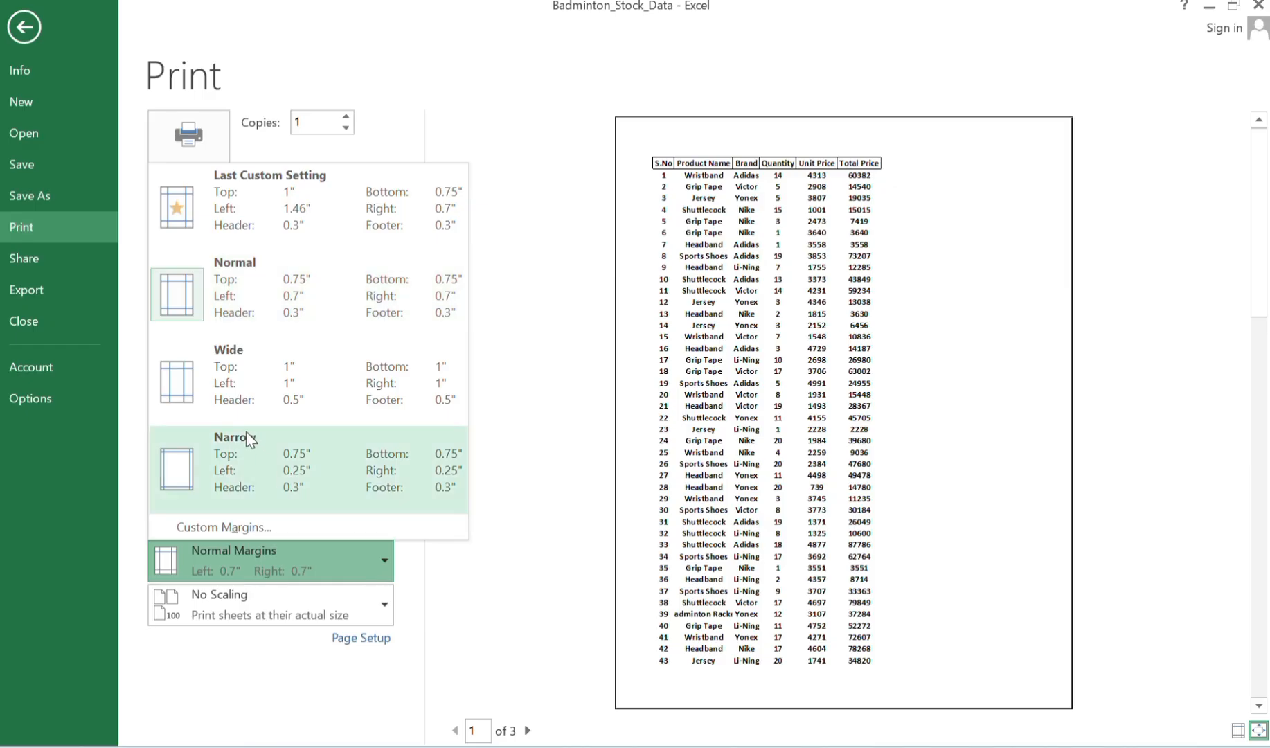
{"action": "left_click", "coordinate": [262, 526]}
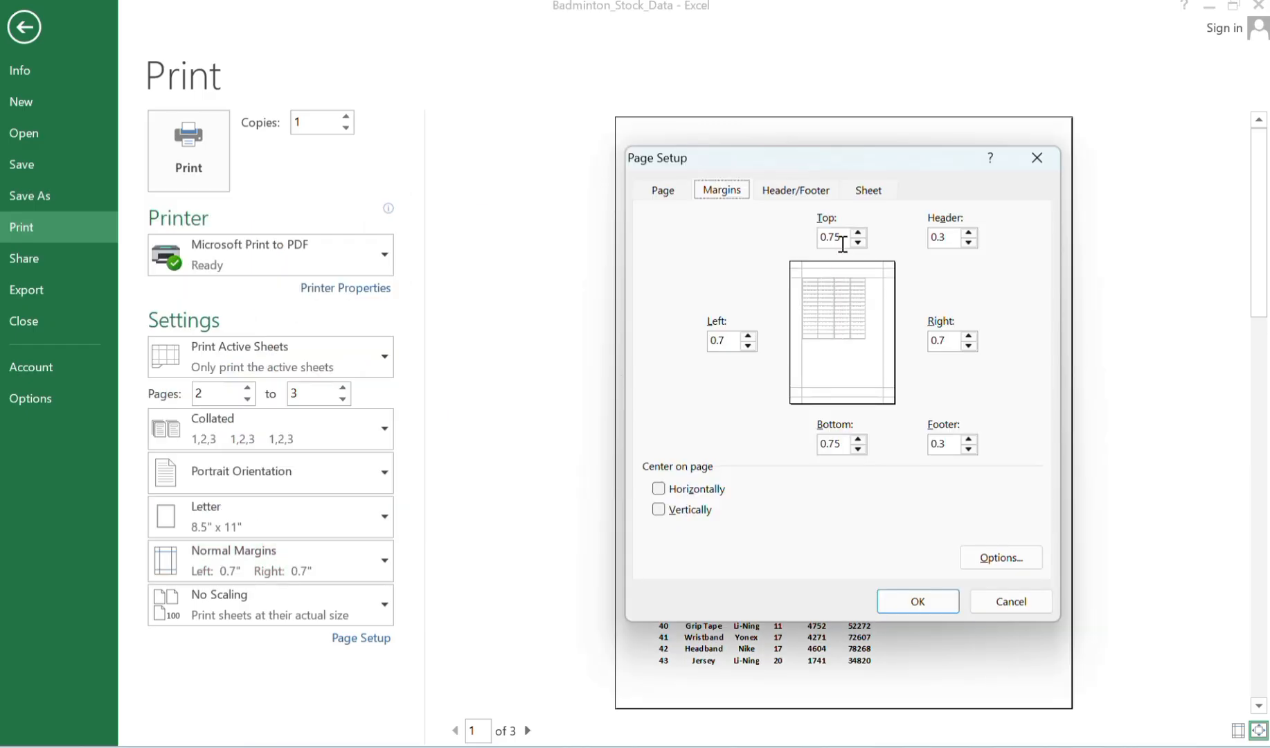
{"action": "double_click", "coordinate": [841, 243]}
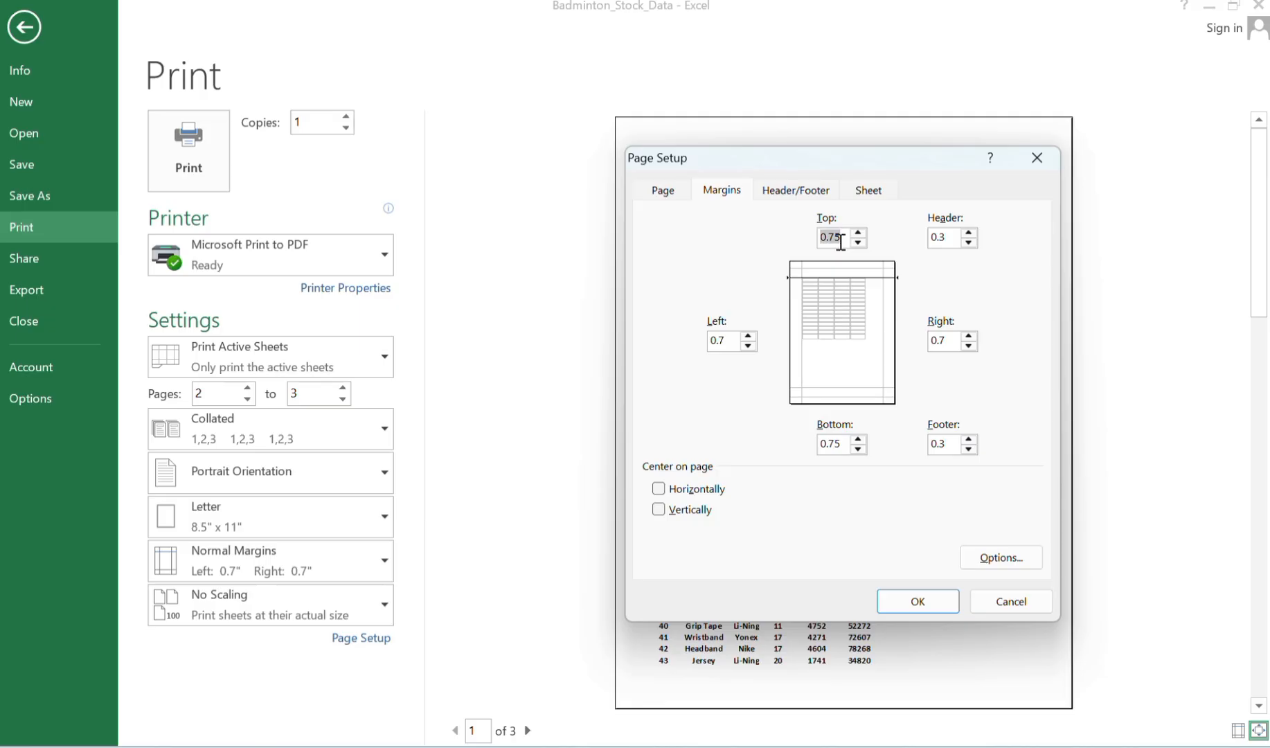
{"action": "type", "text": "2"}
{"action": "left_click", "coordinate": [730, 348]}
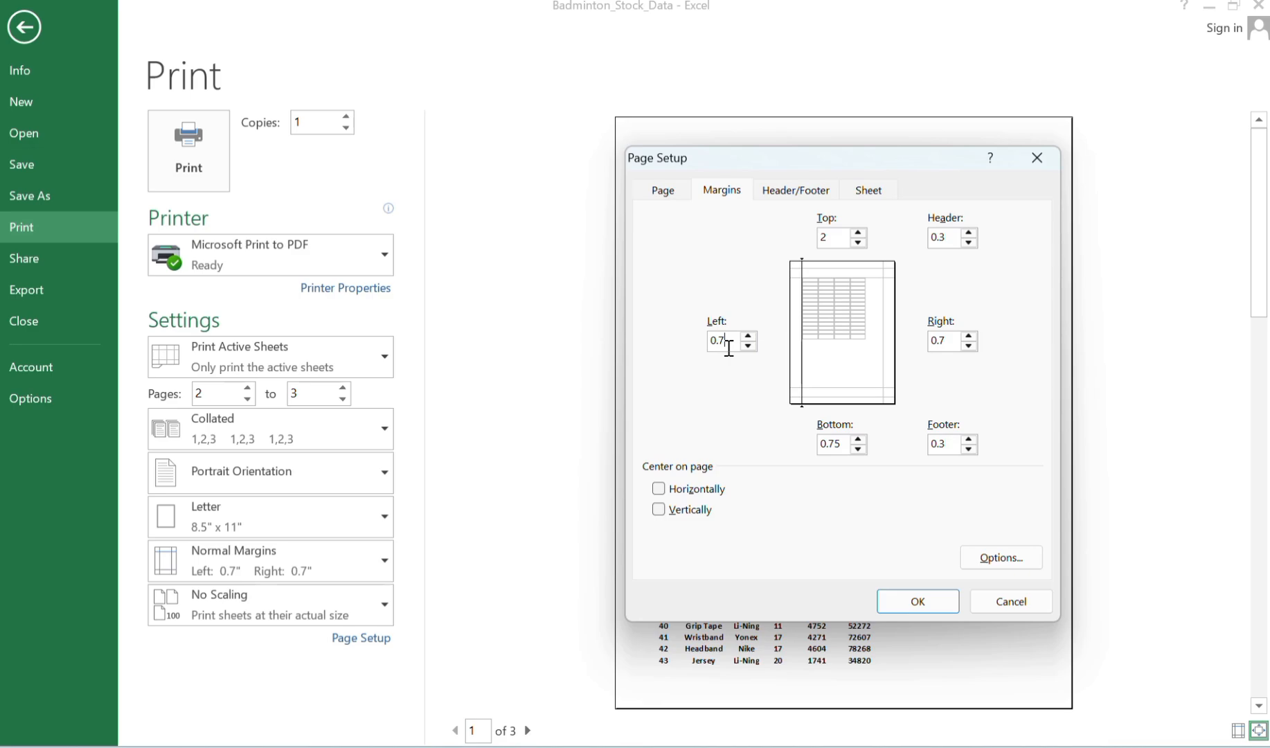
{"action": "key", "text": "BackSpace"}
{"action": "key", "text": "BackSpace"}
{"action": "key", "text": "BackSpace"}
{"action": "type", "text": "3"}
{"action": "left_click", "coordinate": [912, 602]}
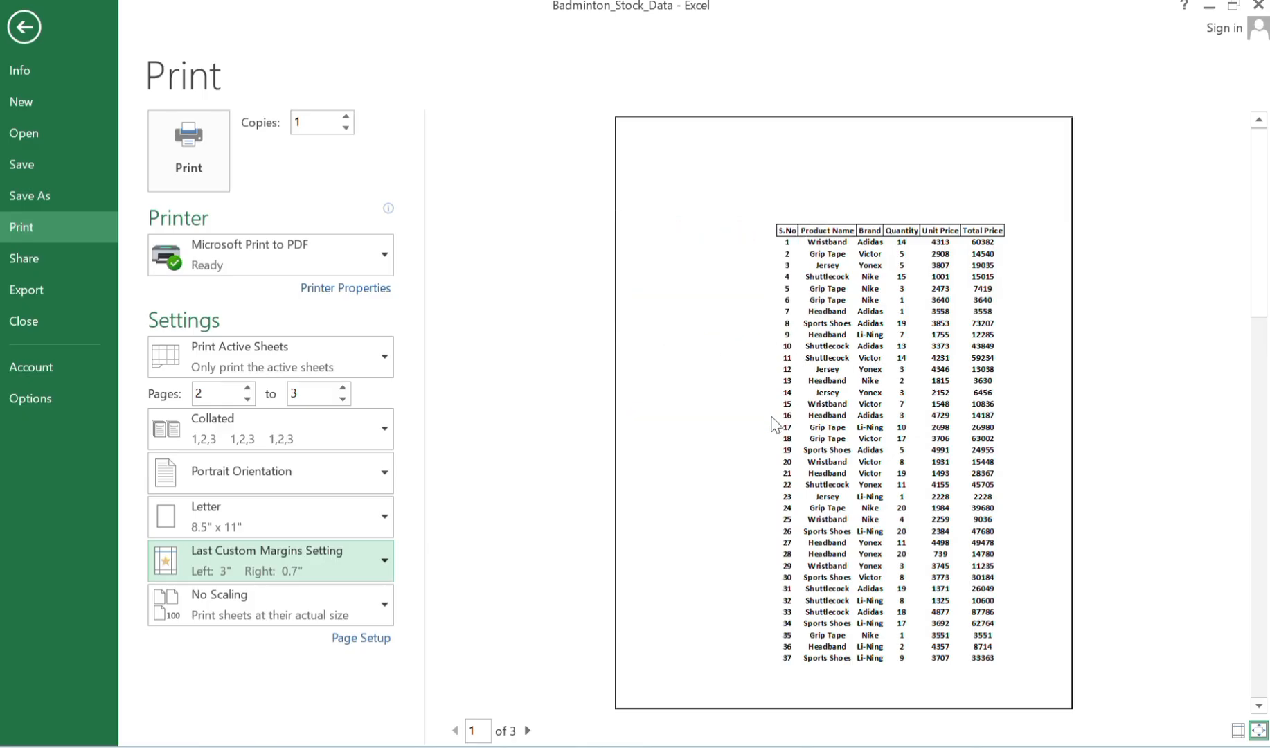
Restore the Normal margin preset.
{"action": "left_click", "coordinate": [365, 541]}
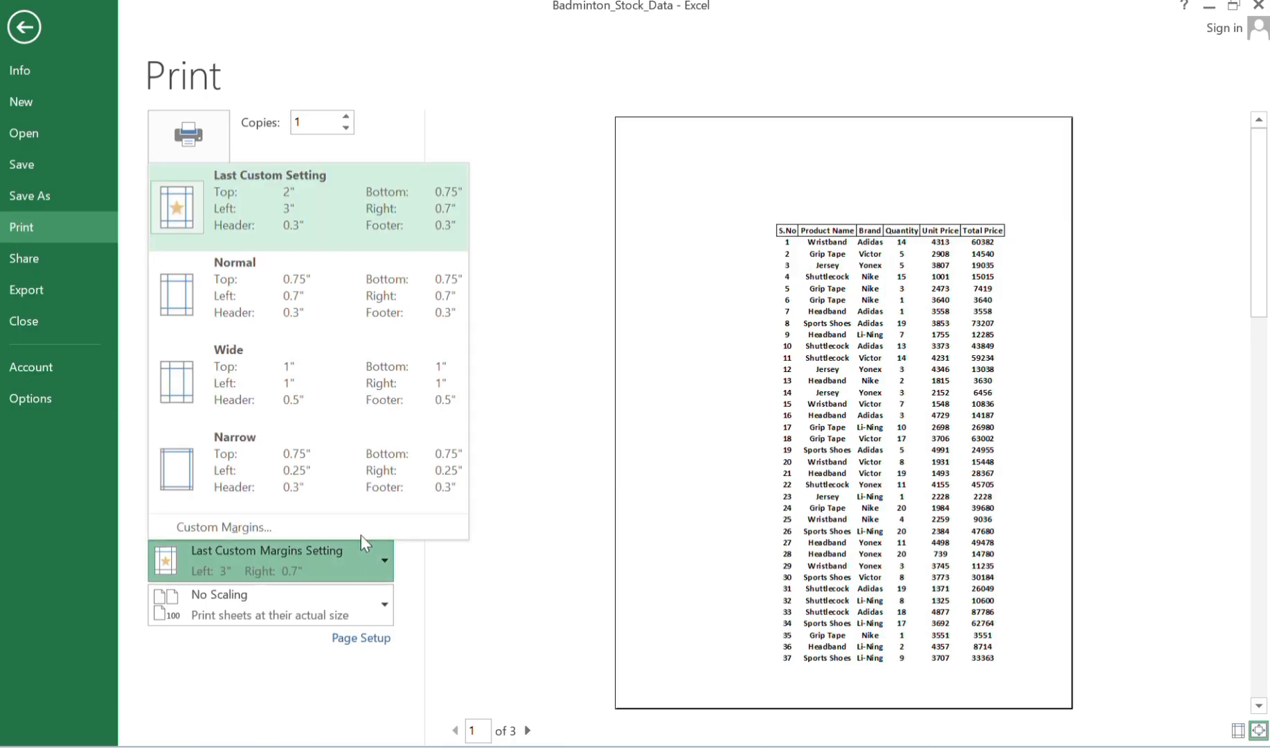
{"action": "left_click", "coordinate": [299, 304]}
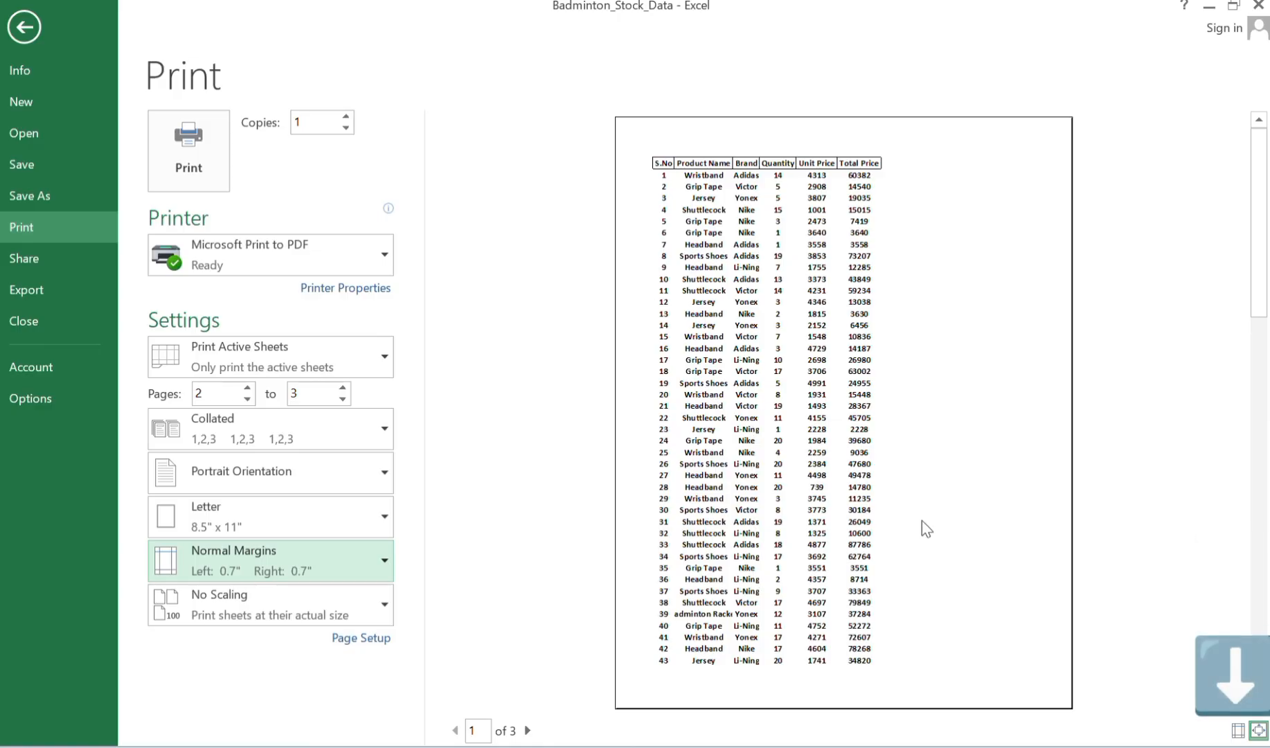
Show the margin guides in the print preview, move the top margin lower and widen the left margin to about 1.45 inches.
{"action": "left_click", "coordinate": [1240, 733]}
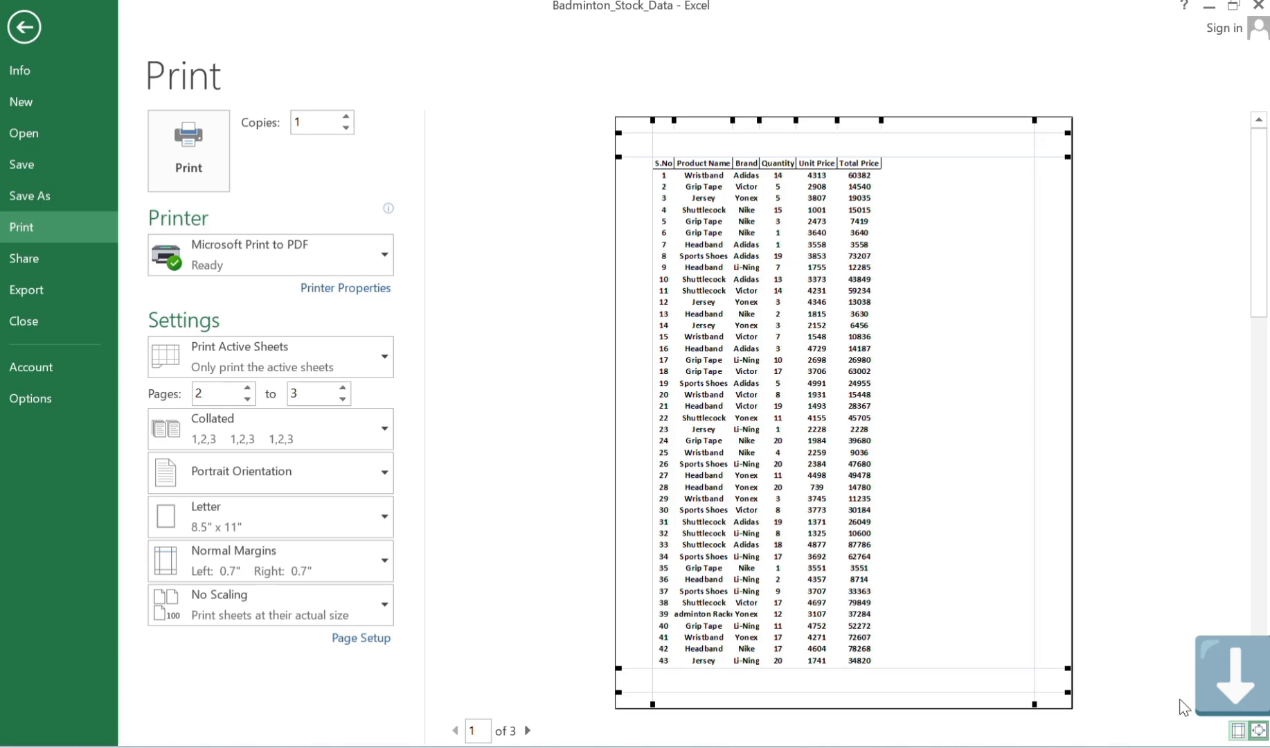
{"action": "left_click_drag", "start_coordinate": [619, 157], "coordinate": [629, 194]}
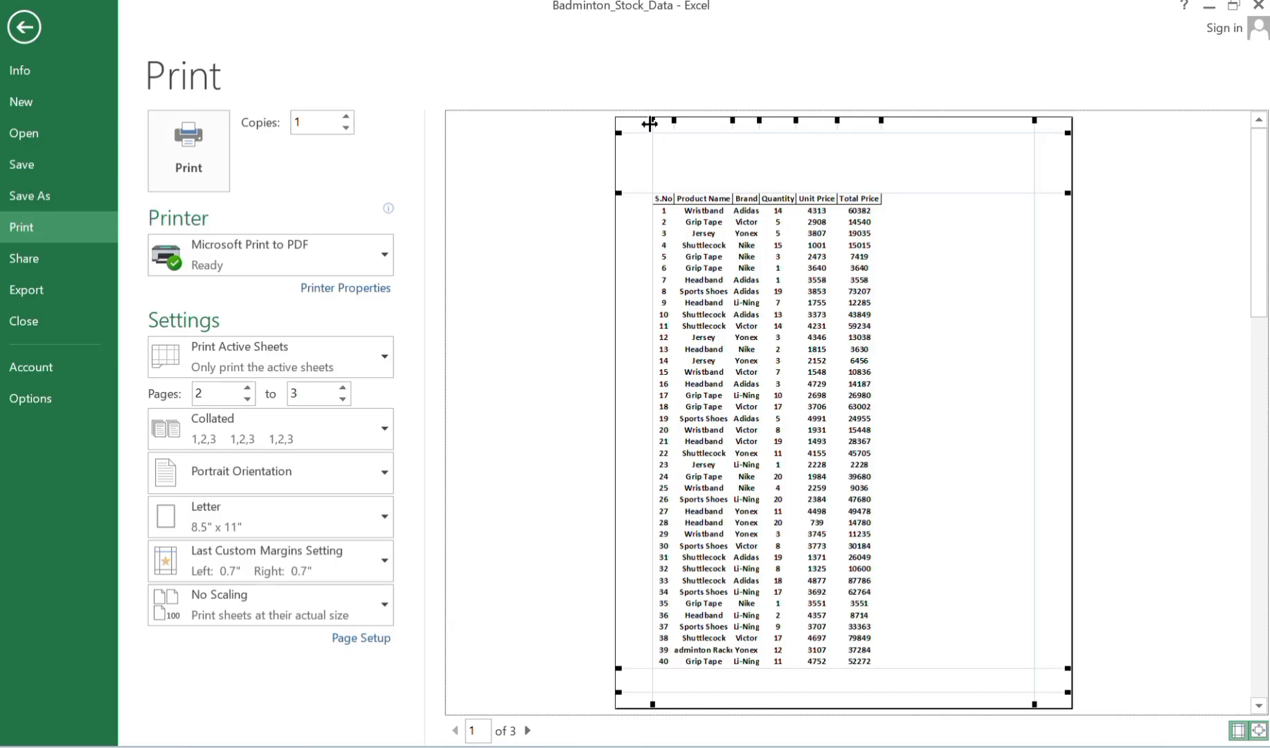
{"action": "left_click_drag", "start_coordinate": [653, 125], "coordinate": [690, 138]}
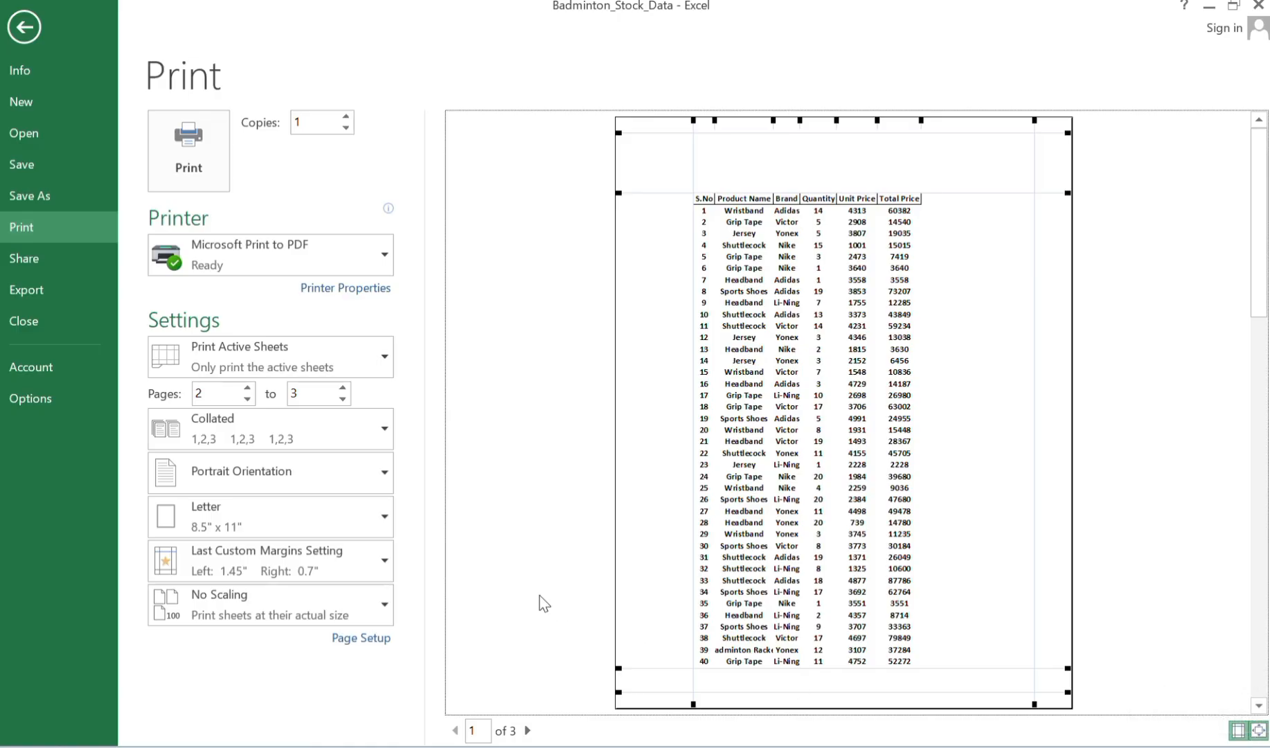
Set the print scaling to Fit Sheet on One Page.
{"action": "left_click", "coordinate": [299, 610]}
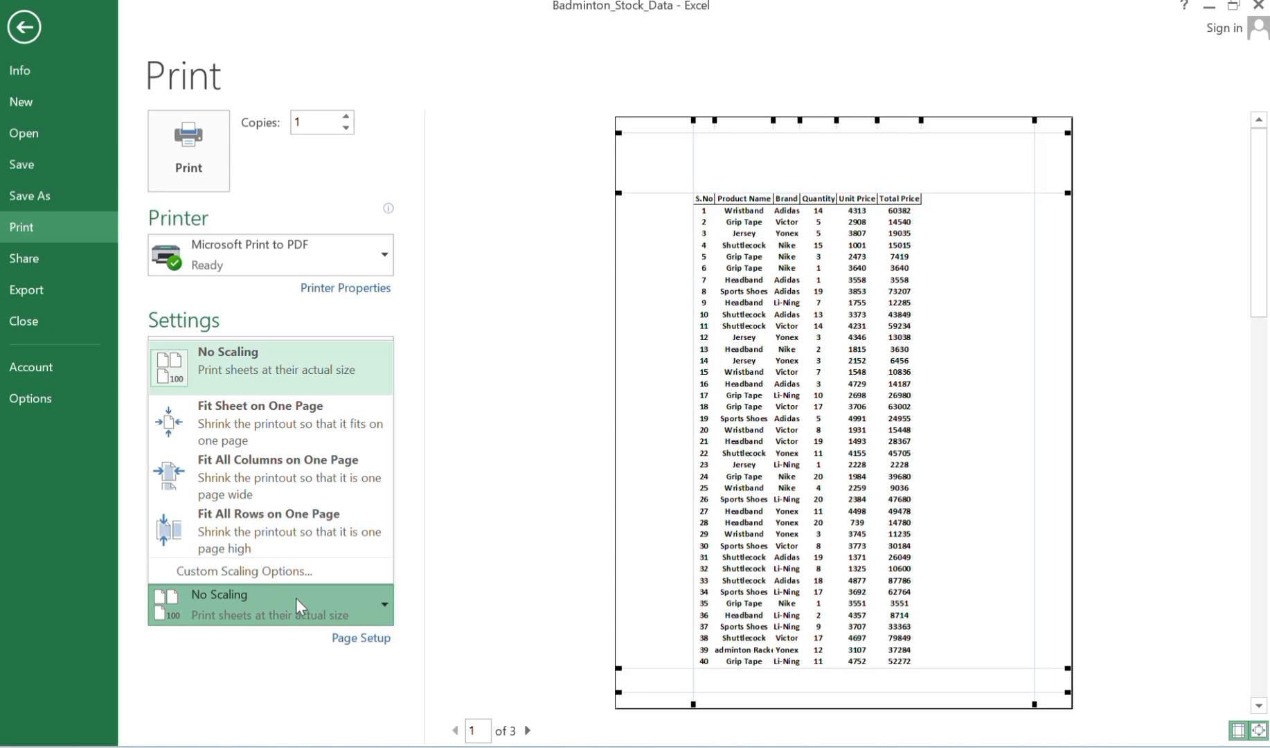
{"action": "left_click", "coordinate": [249, 438]}
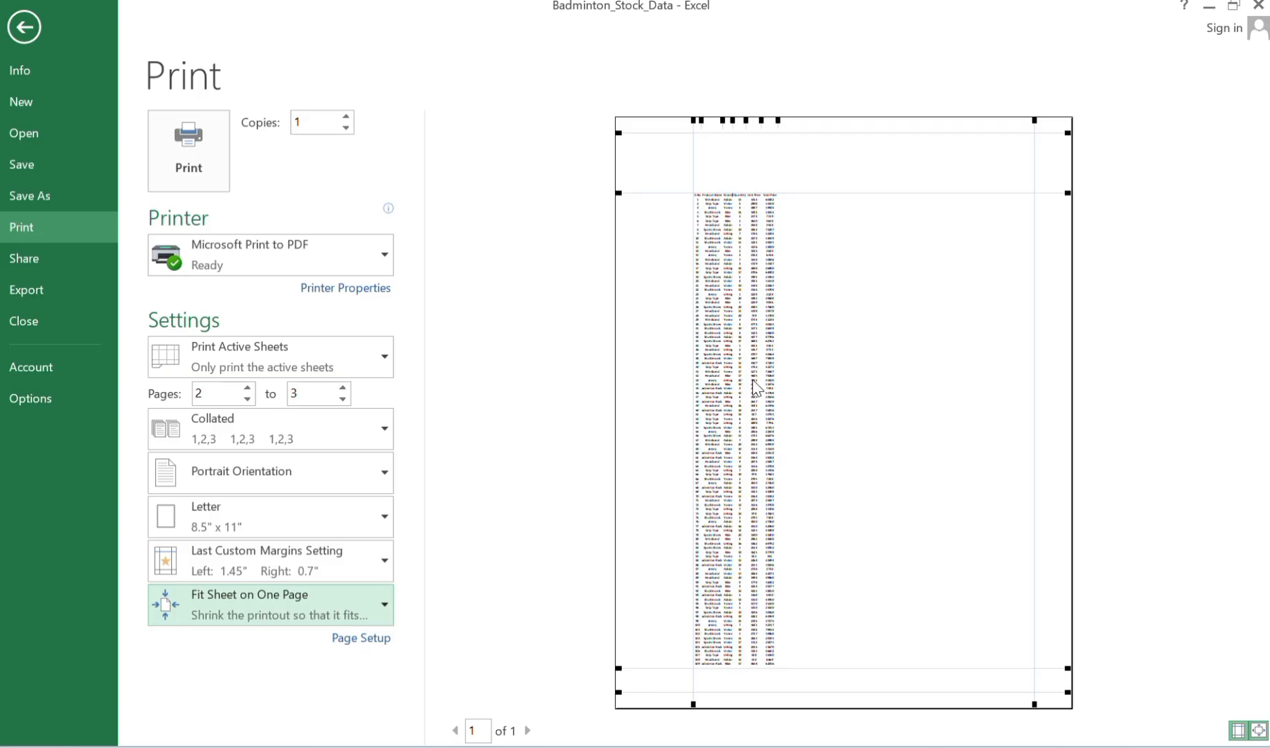
Set the print scaling to No Scaling so the sheet prints at its actual size.
{"action": "left_click", "coordinate": [383, 604]}
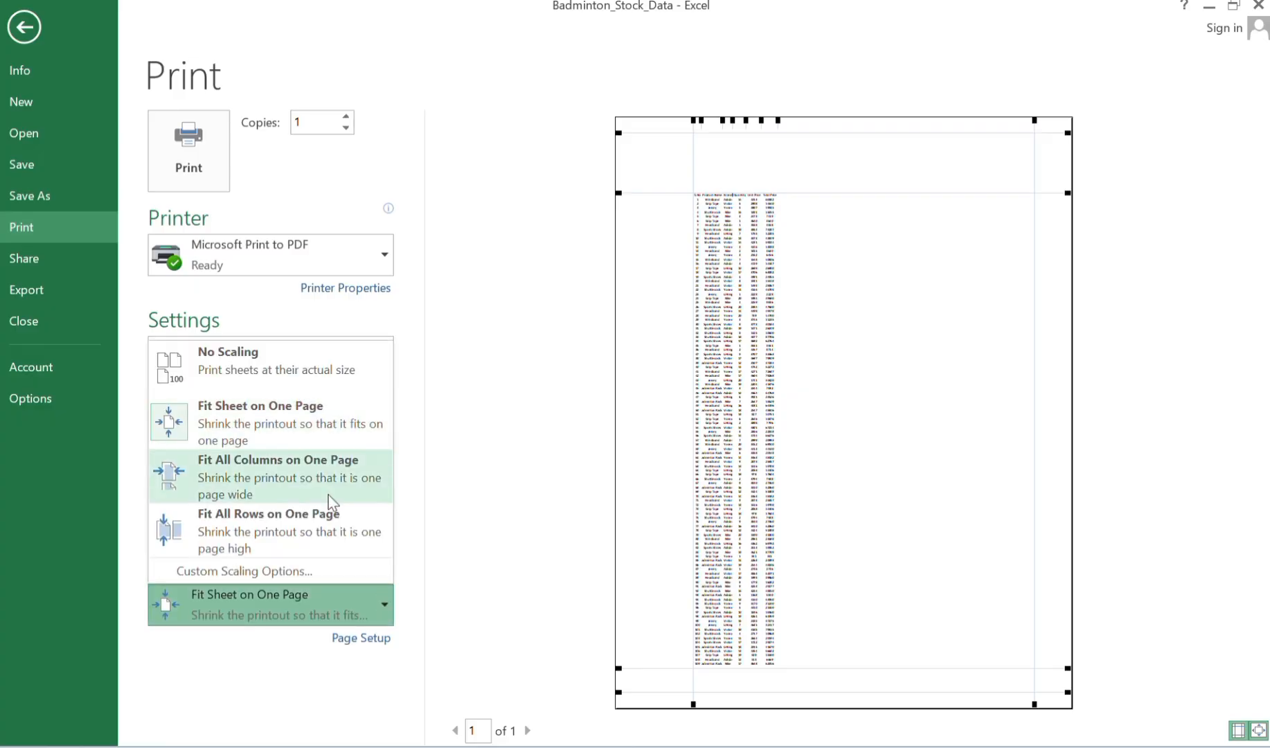
{"action": "left_click", "coordinate": [248, 365]}
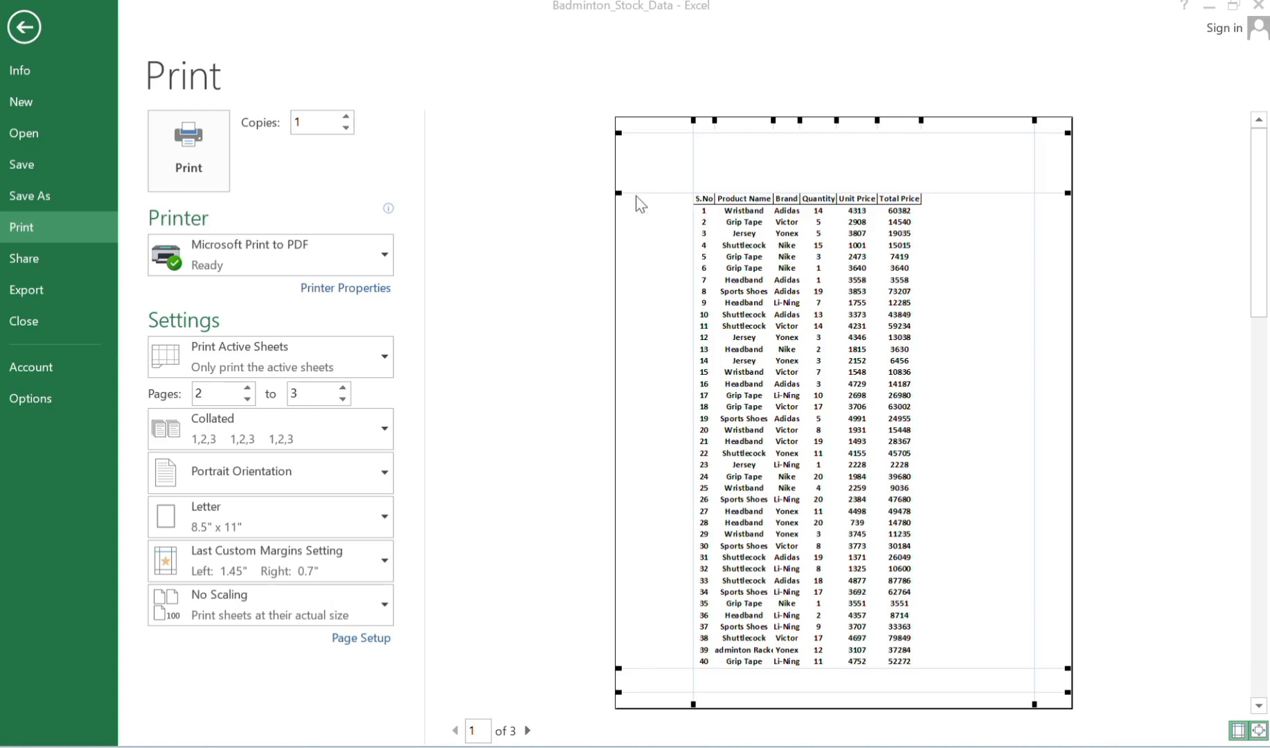
{"action": "left_click", "coordinate": [619, 191]}
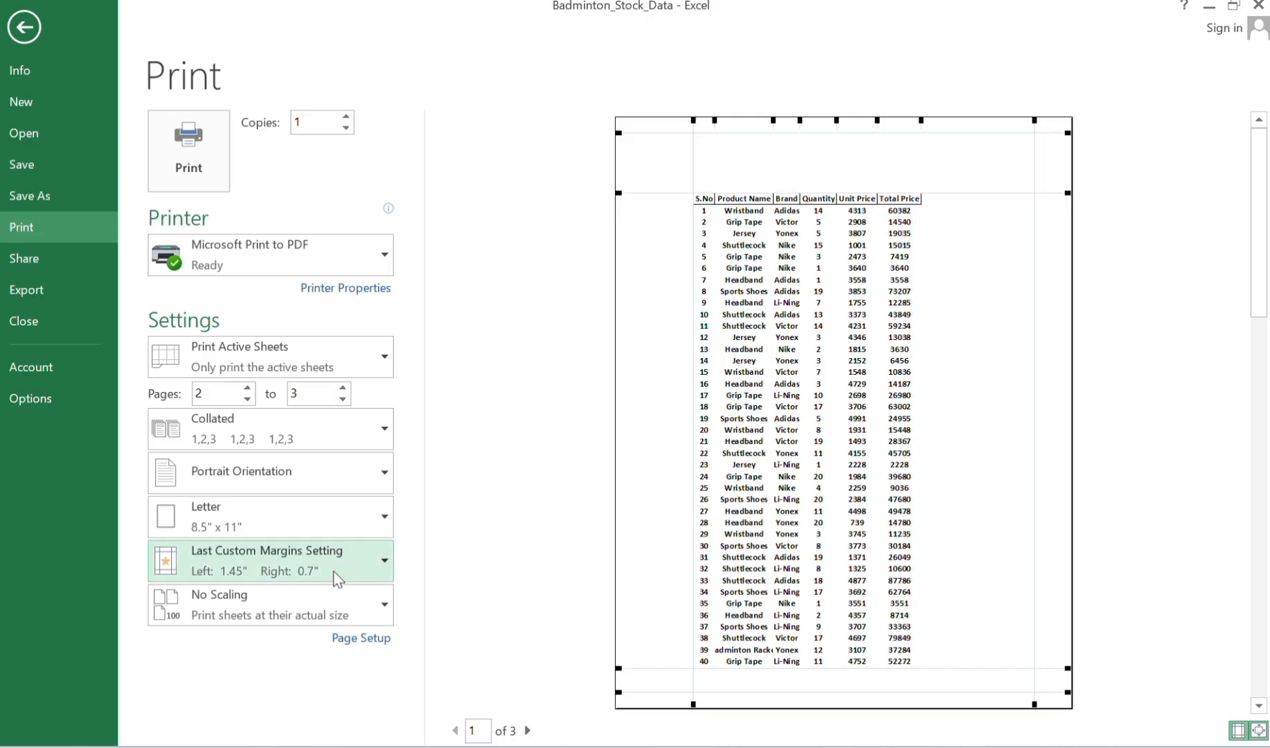
Apply a custom print scaling of 145% of normal size.
{"action": "left_click", "coordinate": [365, 601]}
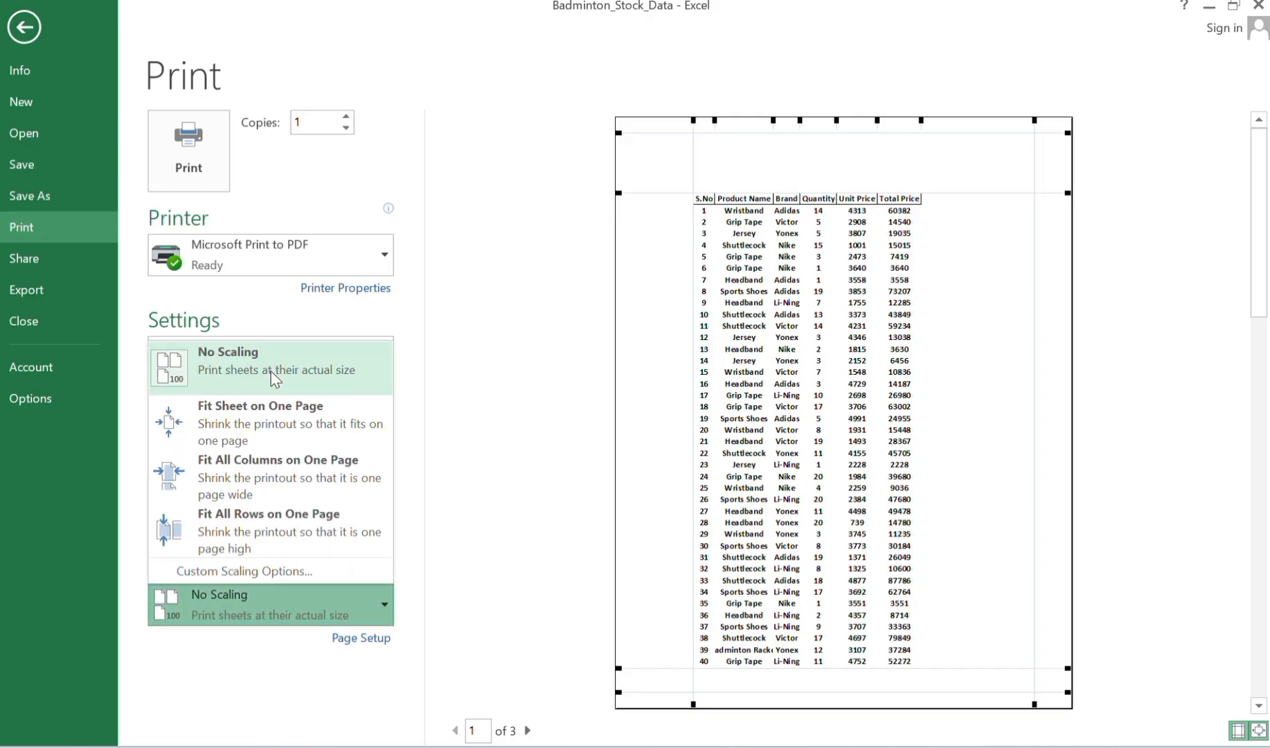
{"action": "left_click", "coordinate": [272, 572]}
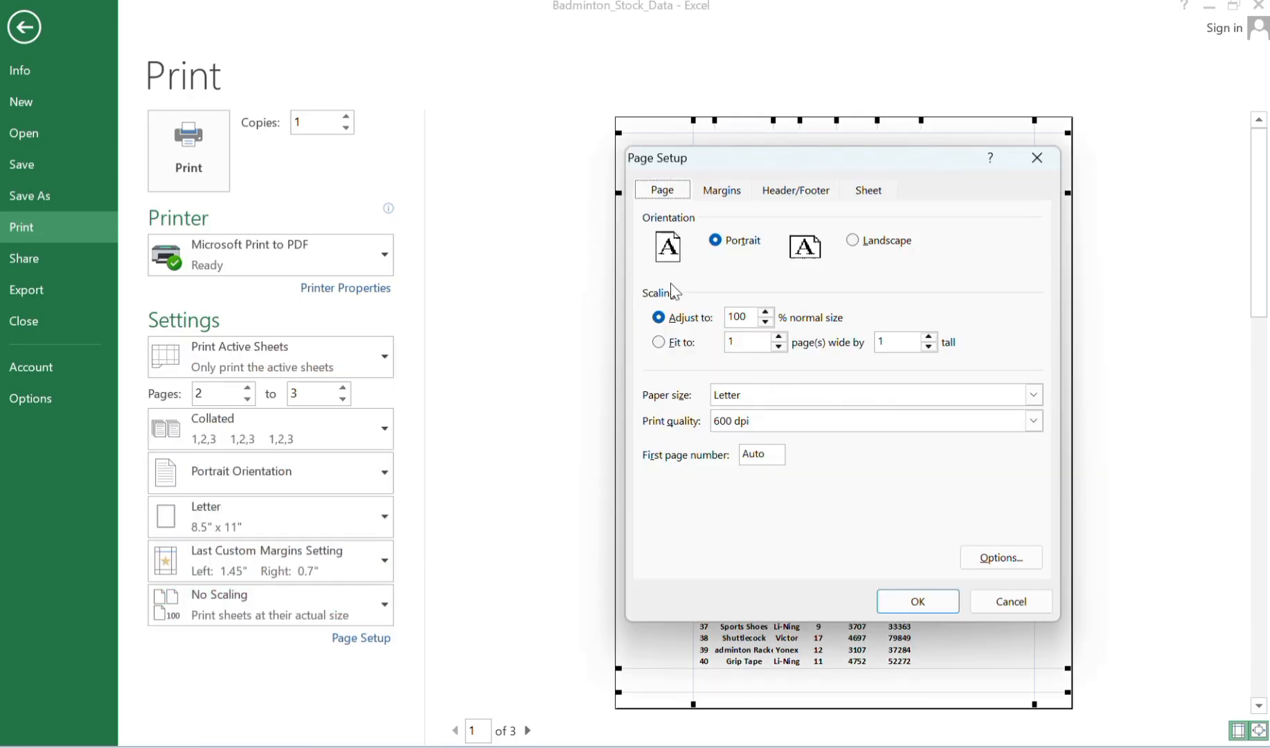
{"action": "left_click", "coordinate": [765, 323]}
{"action": "left_click", "coordinate": [765, 322]}
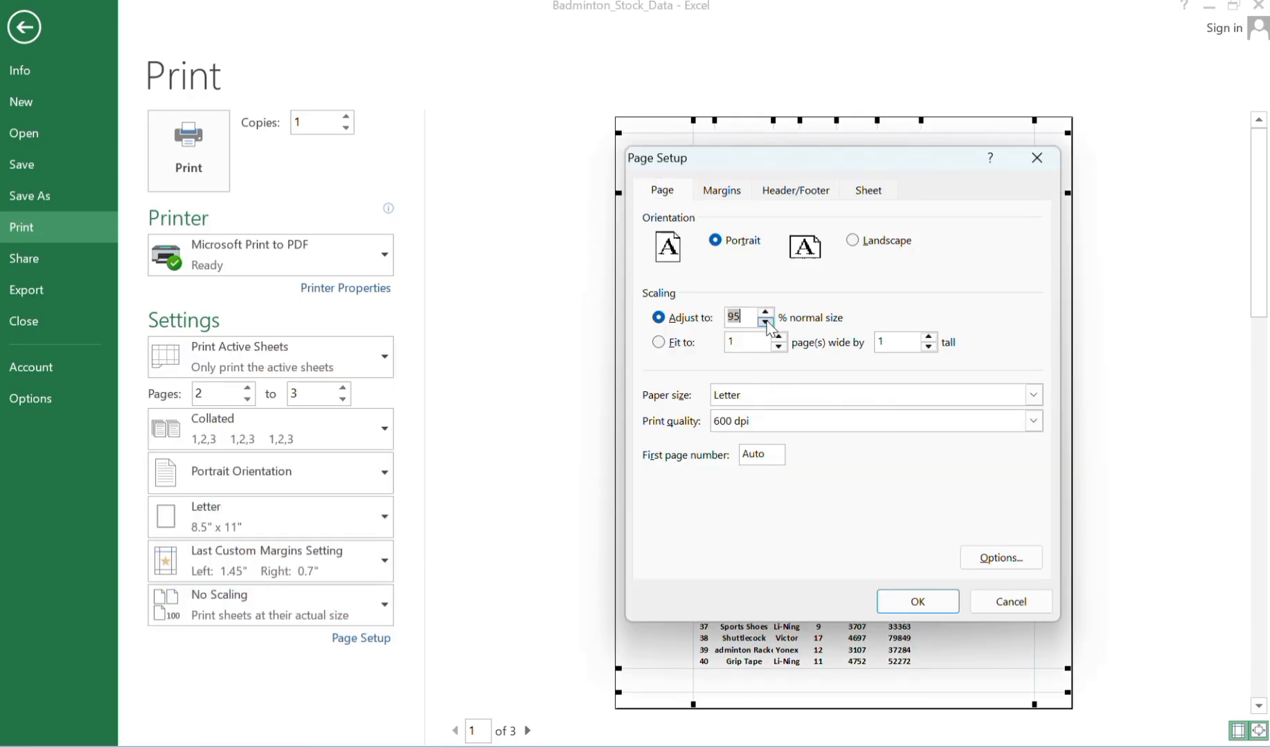
{"action": "left_click", "coordinate": [766, 313]}
{"action": "left_click", "coordinate": [766, 312]}
{"action": "left_click", "coordinate": [766, 312]}
{"action": "left_click", "coordinate": [917, 600]}
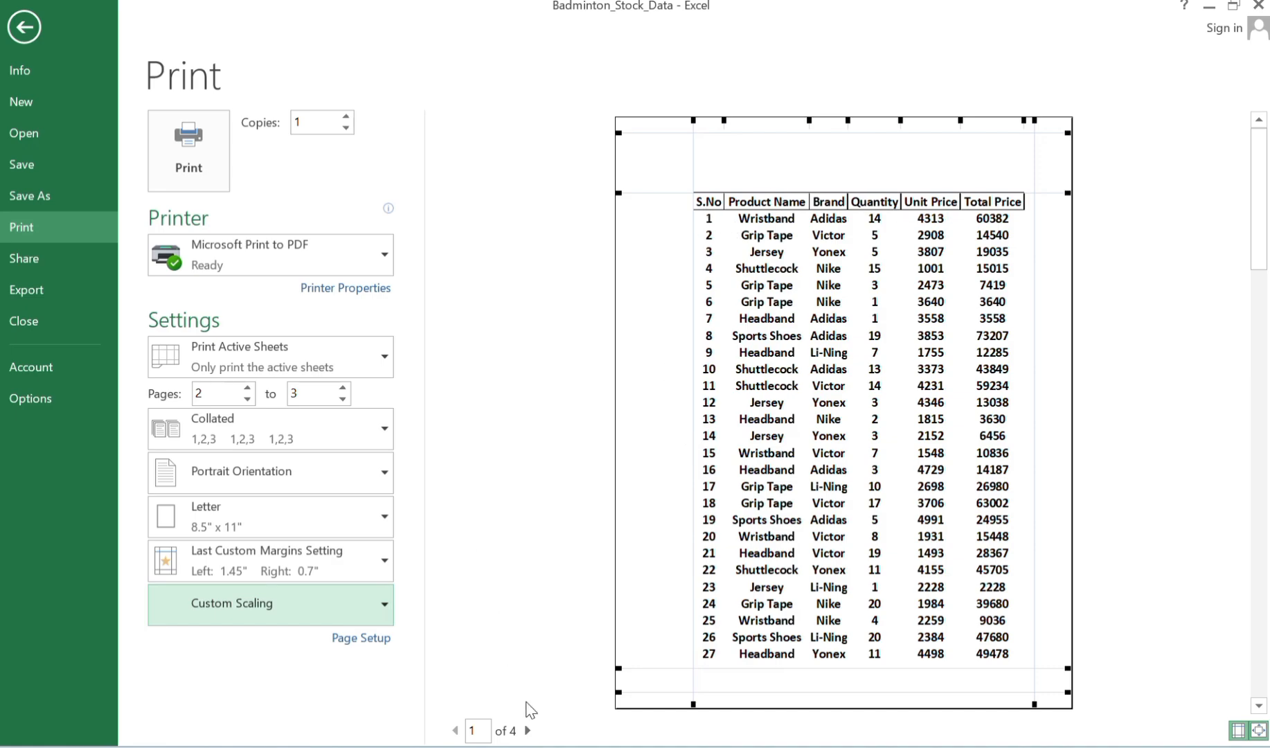
Page through the print preview to check the column headings on the following pages, and return to the worksheet.
{"action": "left_click", "coordinate": [528, 731]}
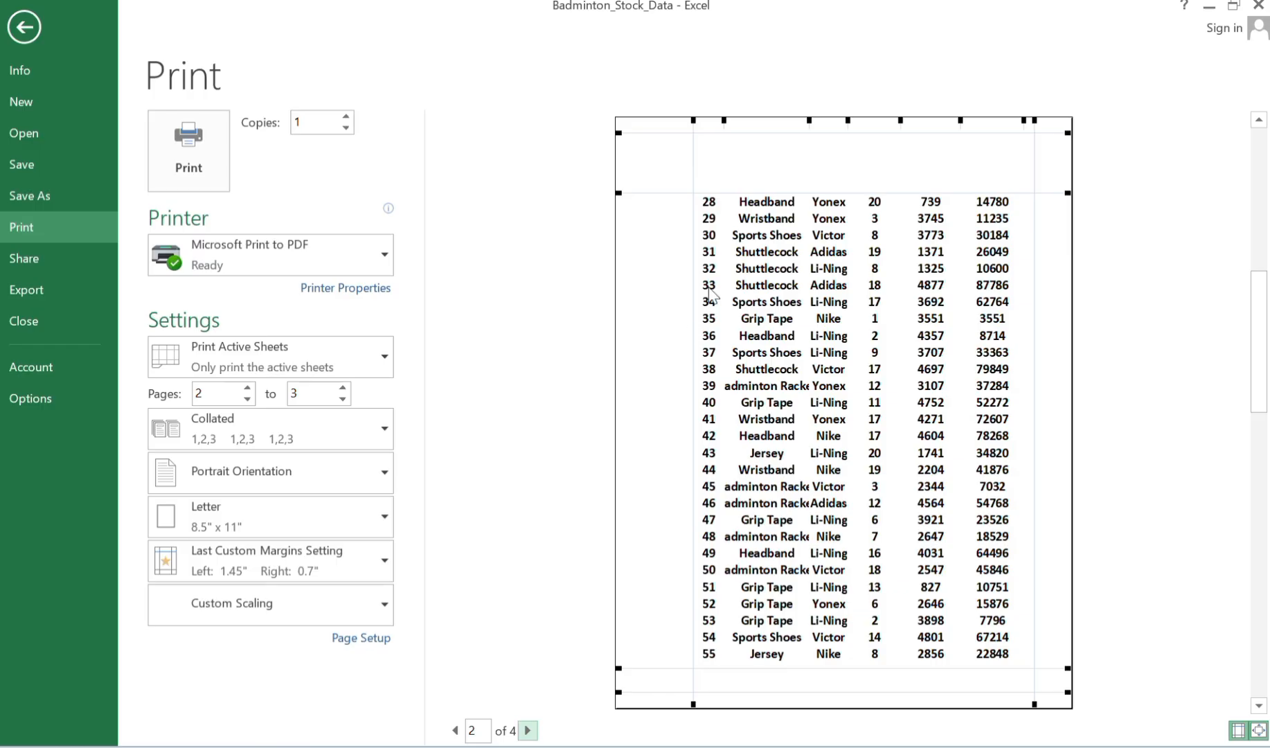
{"action": "left_click", "coordinate": [528, 730]}
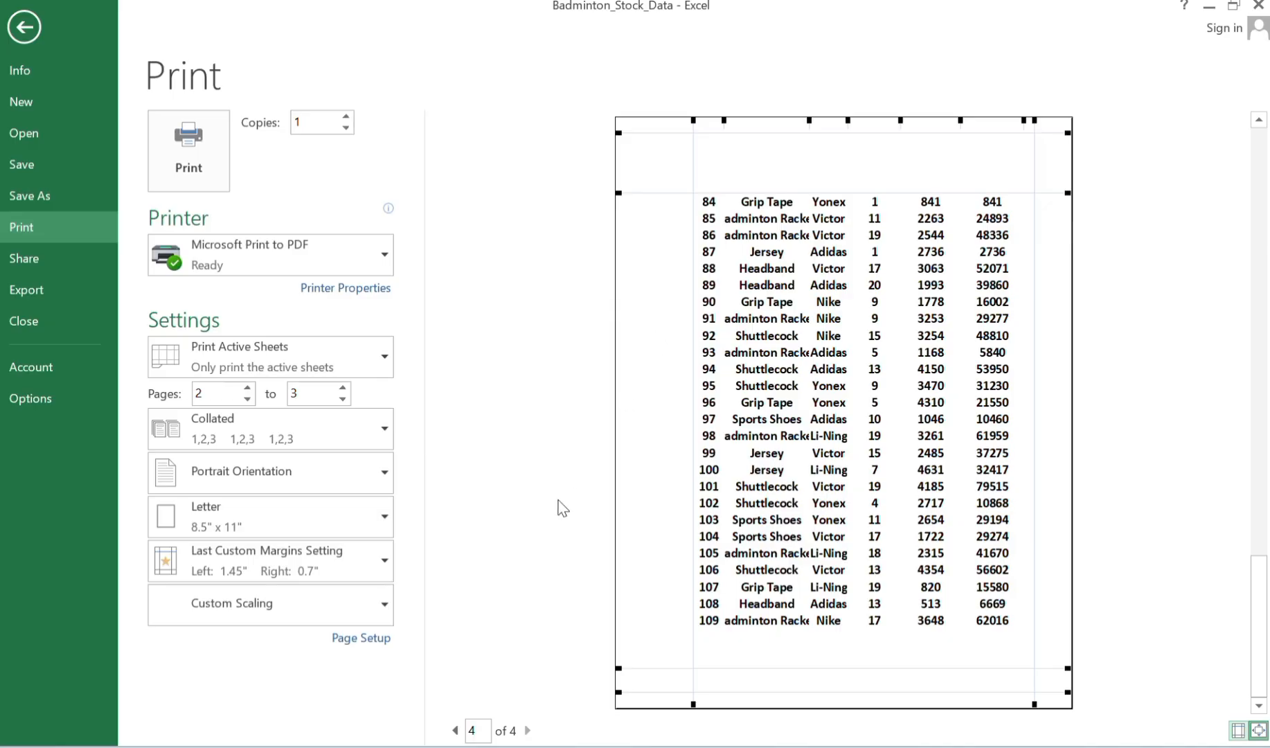
{"action": "left_click", "coordinate": [7, 41]}
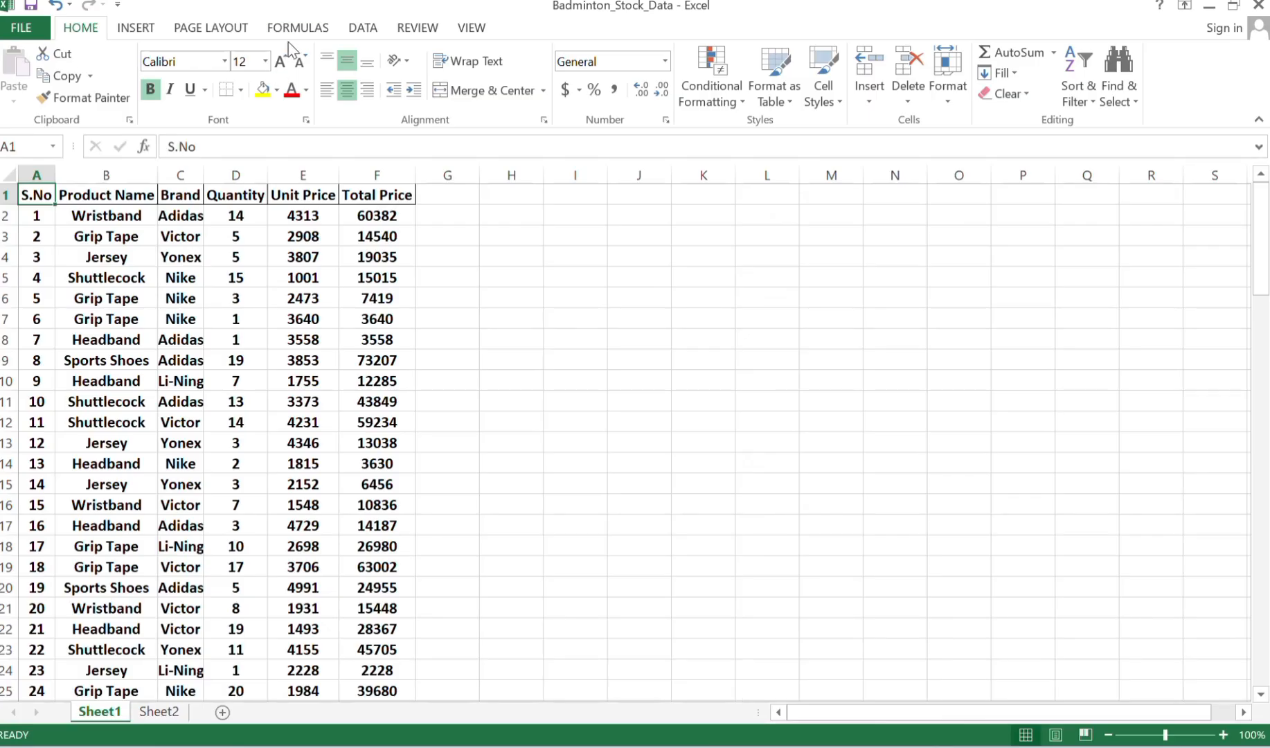
Set the print titles to repeat row 1 ($1:$1) at the top of every printed page.
{"action": "left_click", "coordinate": [211, 29]}
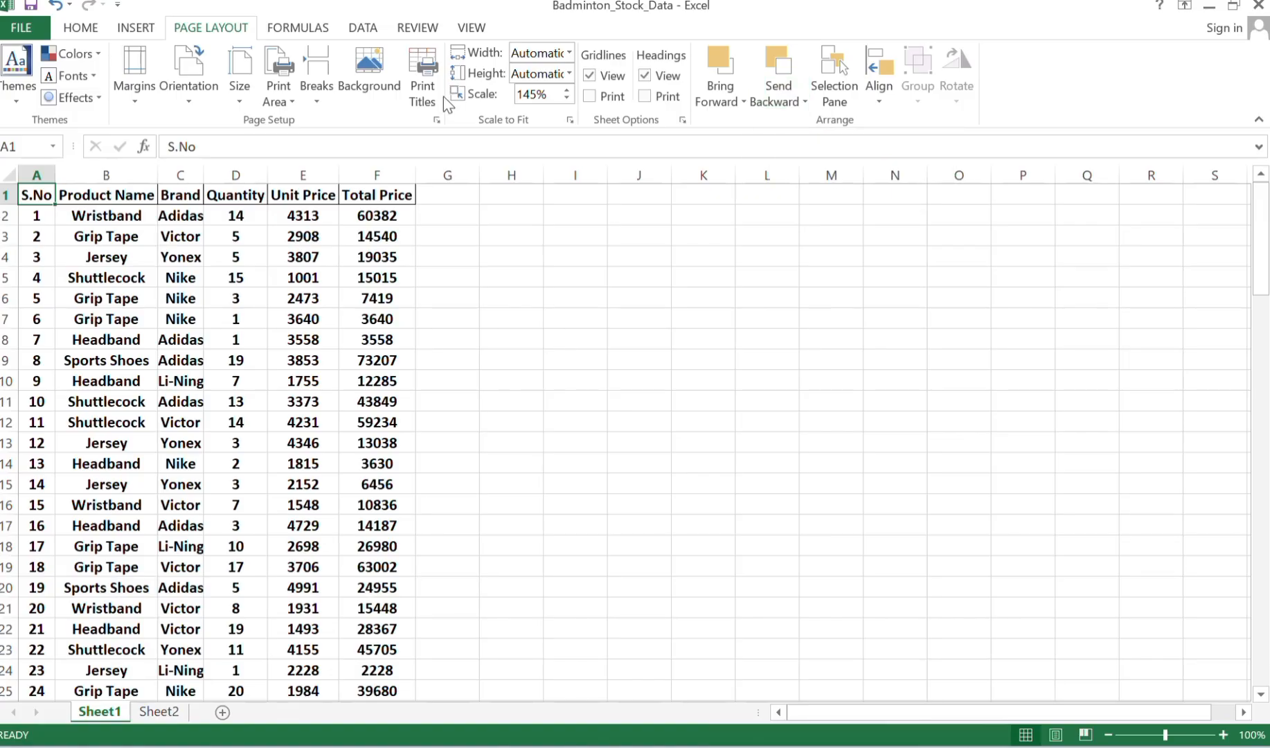
{"action": "left_click", "coordinate": [422, 92]}
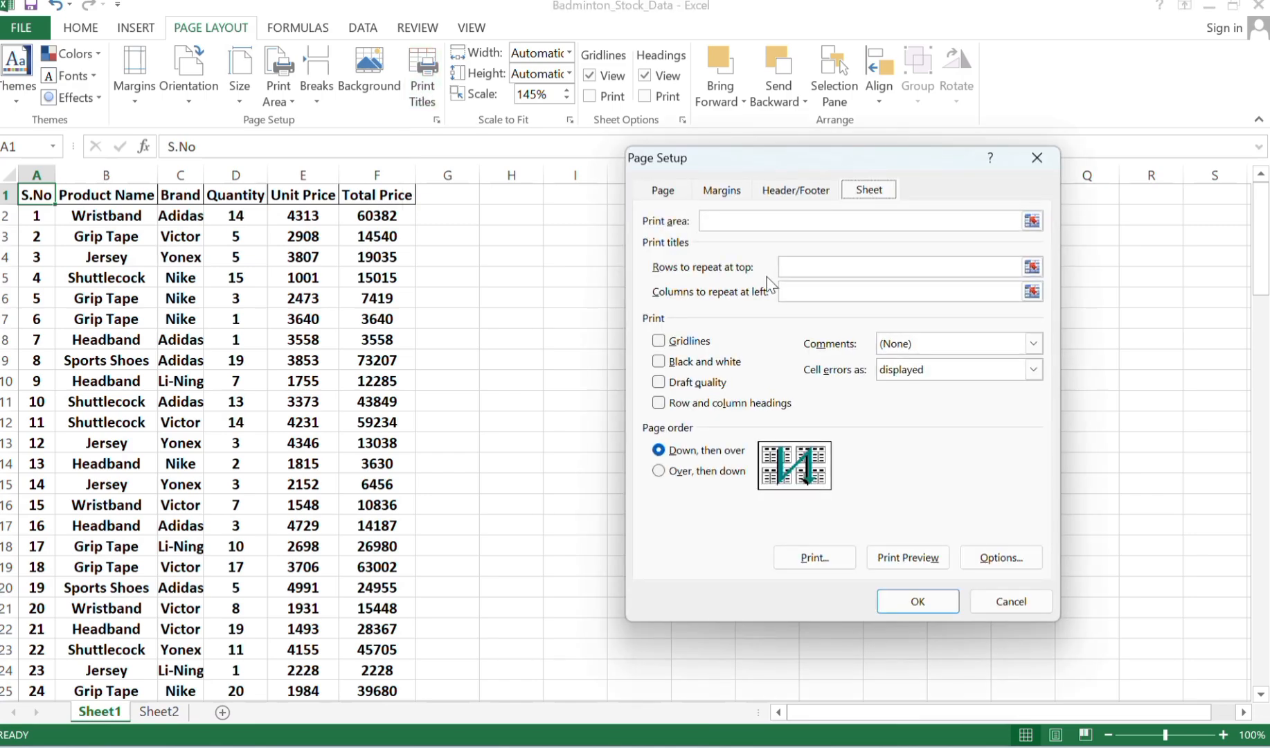
{"action": "left_click", "coordinate": [804, 269]}
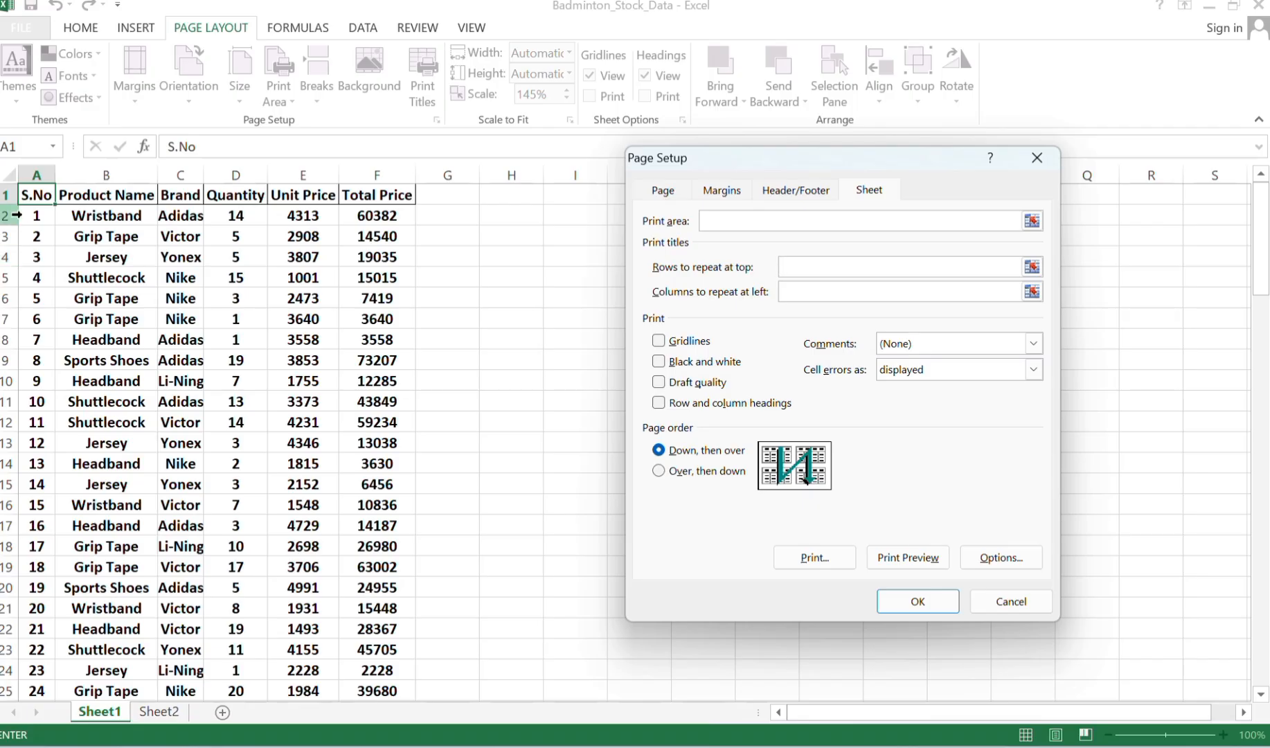
{"action": "left_click", "coordinate": [3, 196]}
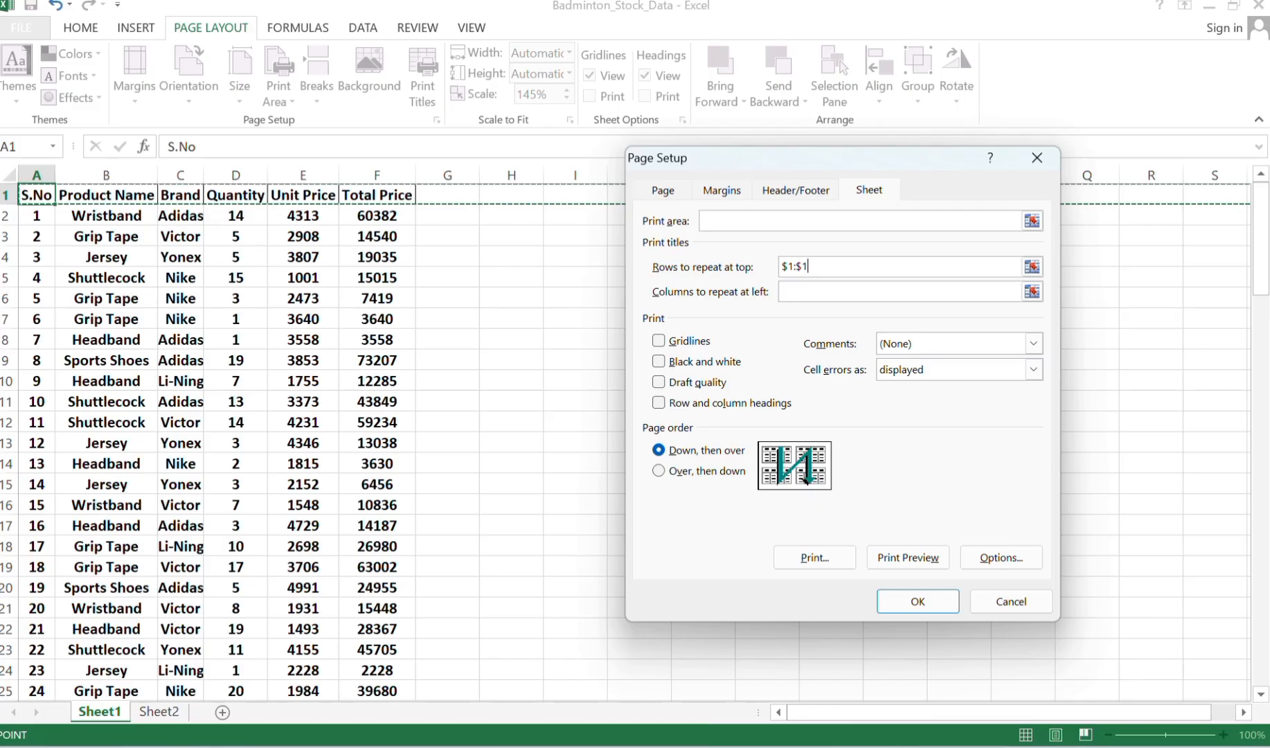
{"action": "left_click", "coordinate": [896, 606]}
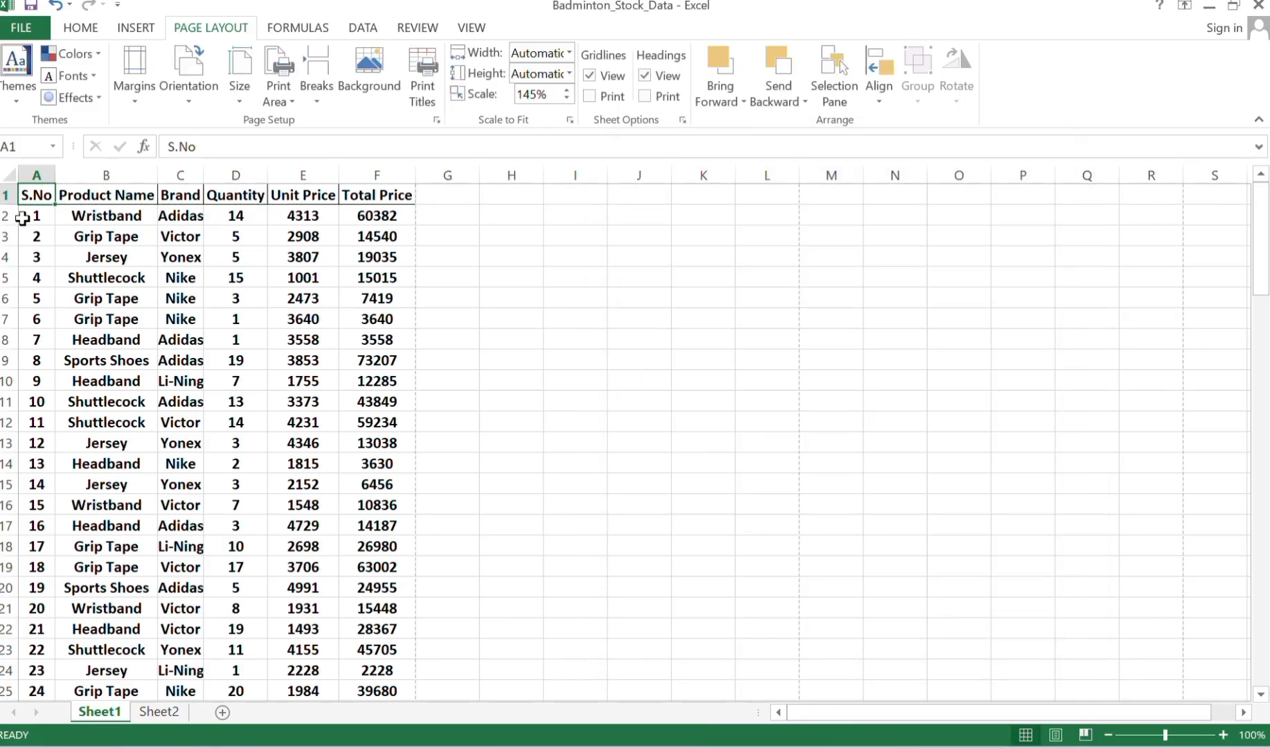
Check the repeated header row on every page of the print preview and return to the worksheet.
{"action": "left_click", "coordinate": [6, 32]}
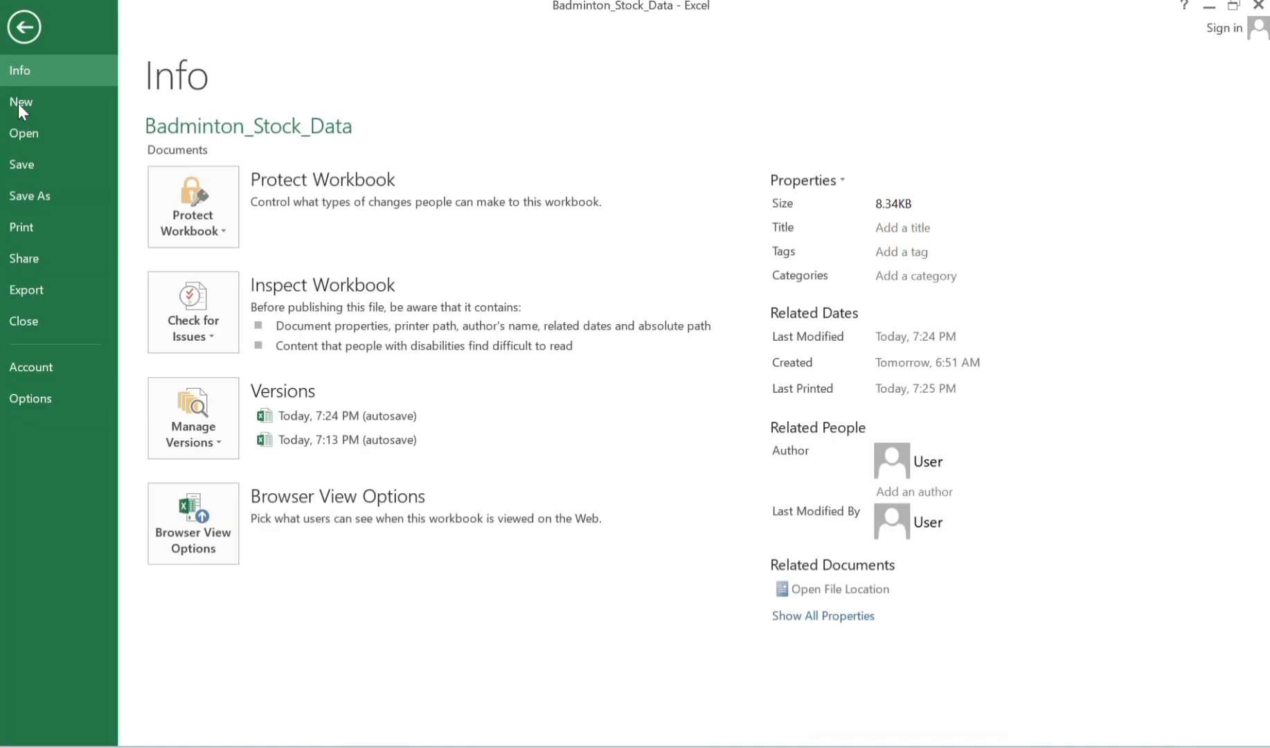
{"action": "left_click", "coordinate": [19, 236]}
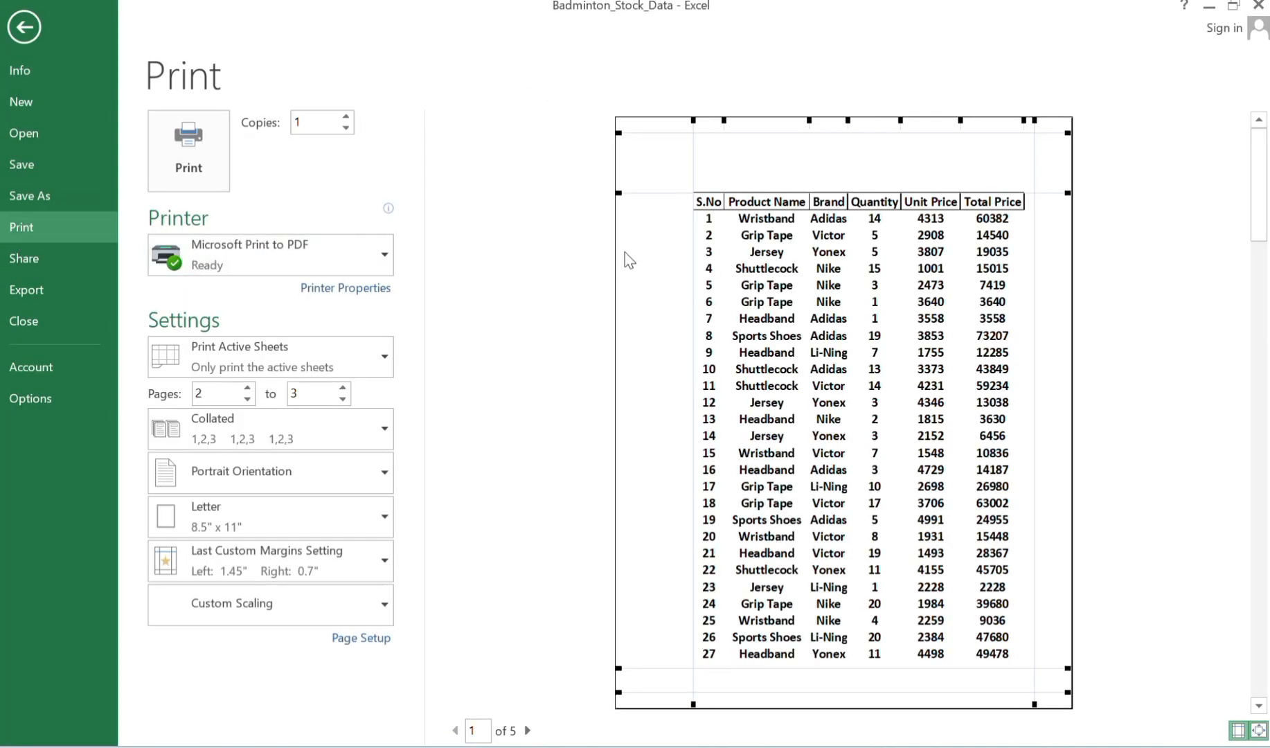
{"action": "left_click", "coordinate": [529, 731]}
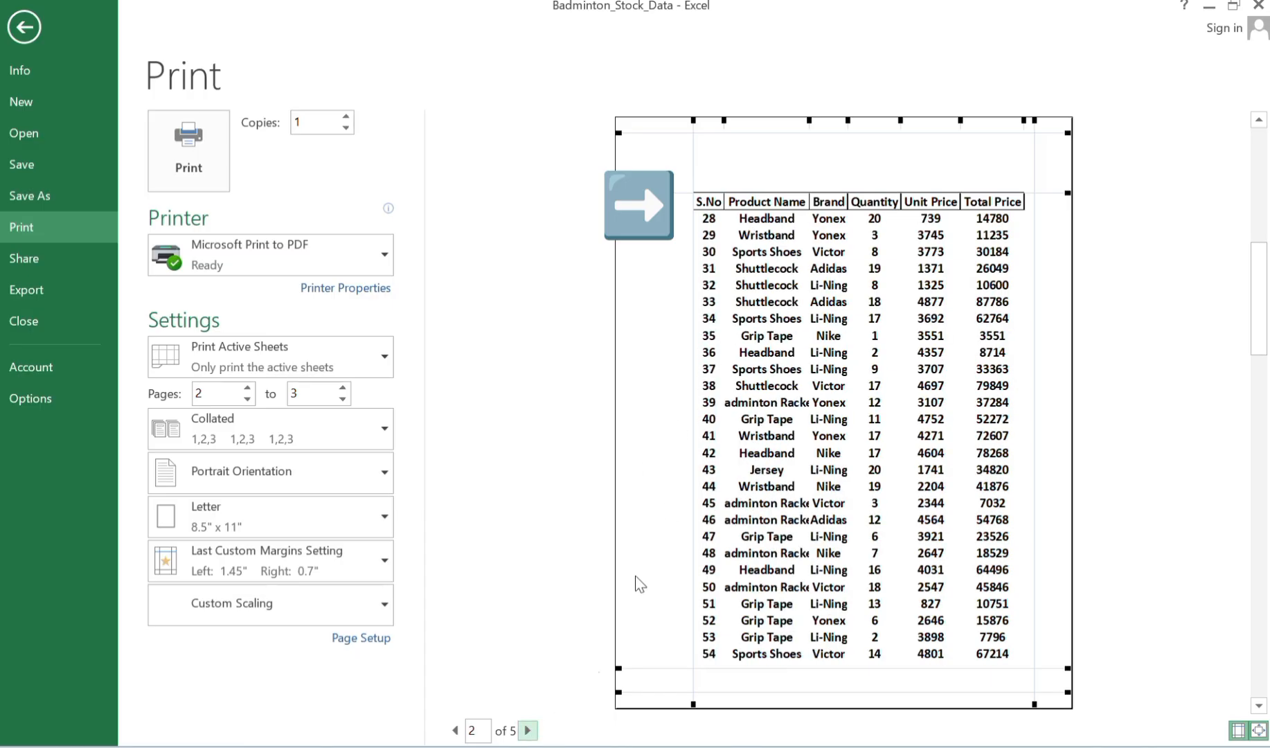
{"action": "left_click", "coordinate": [529, 731]}
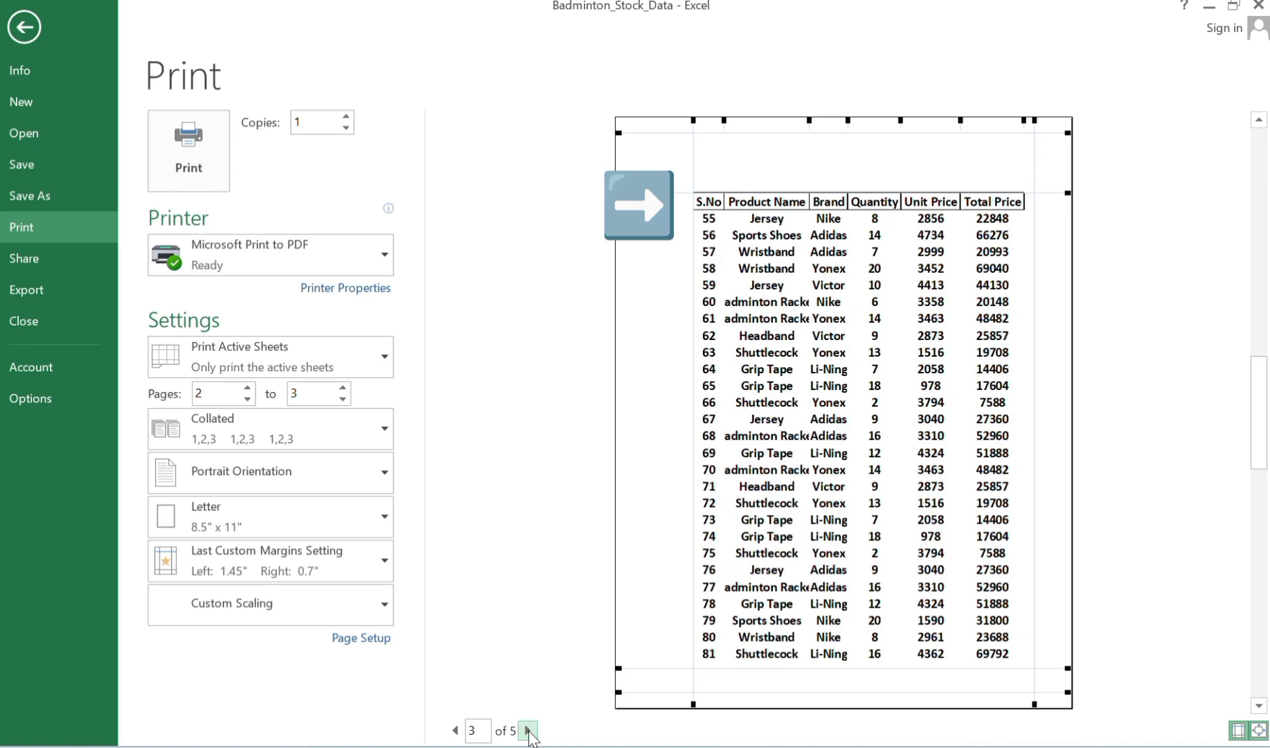
{"action": "left_click", "coordinate": [529, 731]}
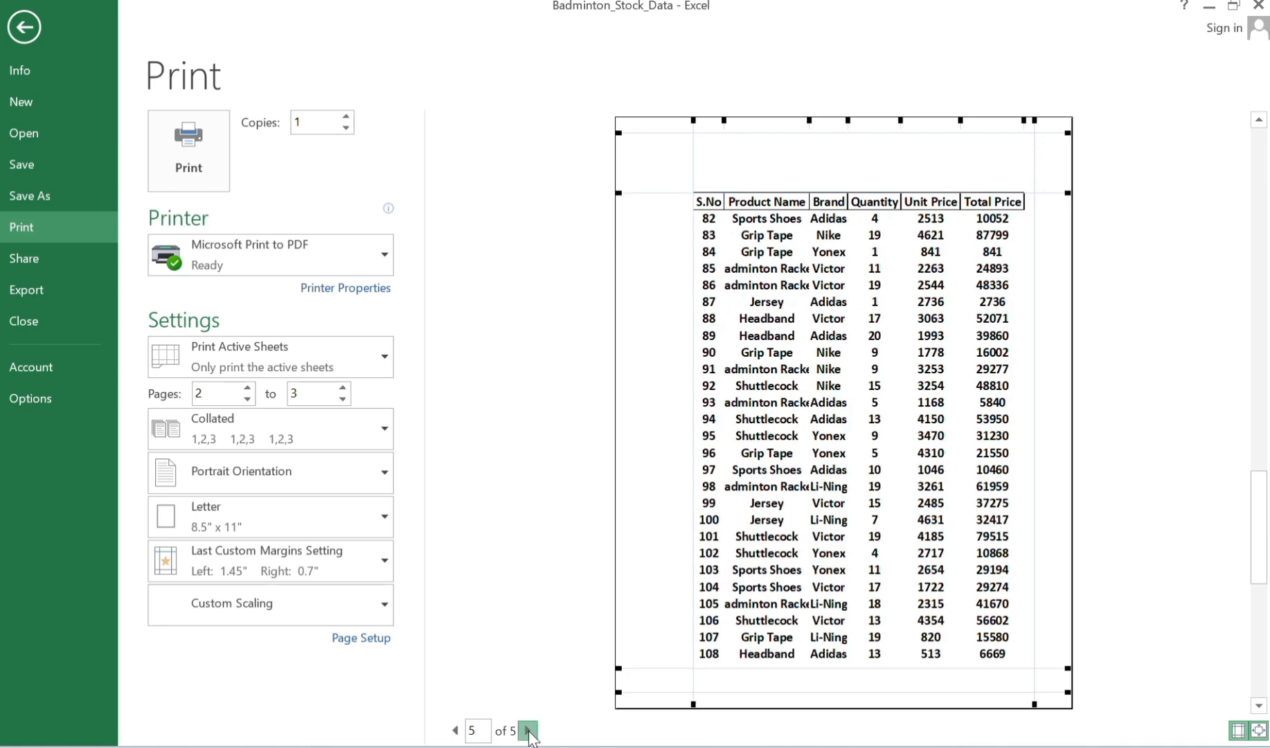
{"action": "left_click", "coordinate": [529, 731]}
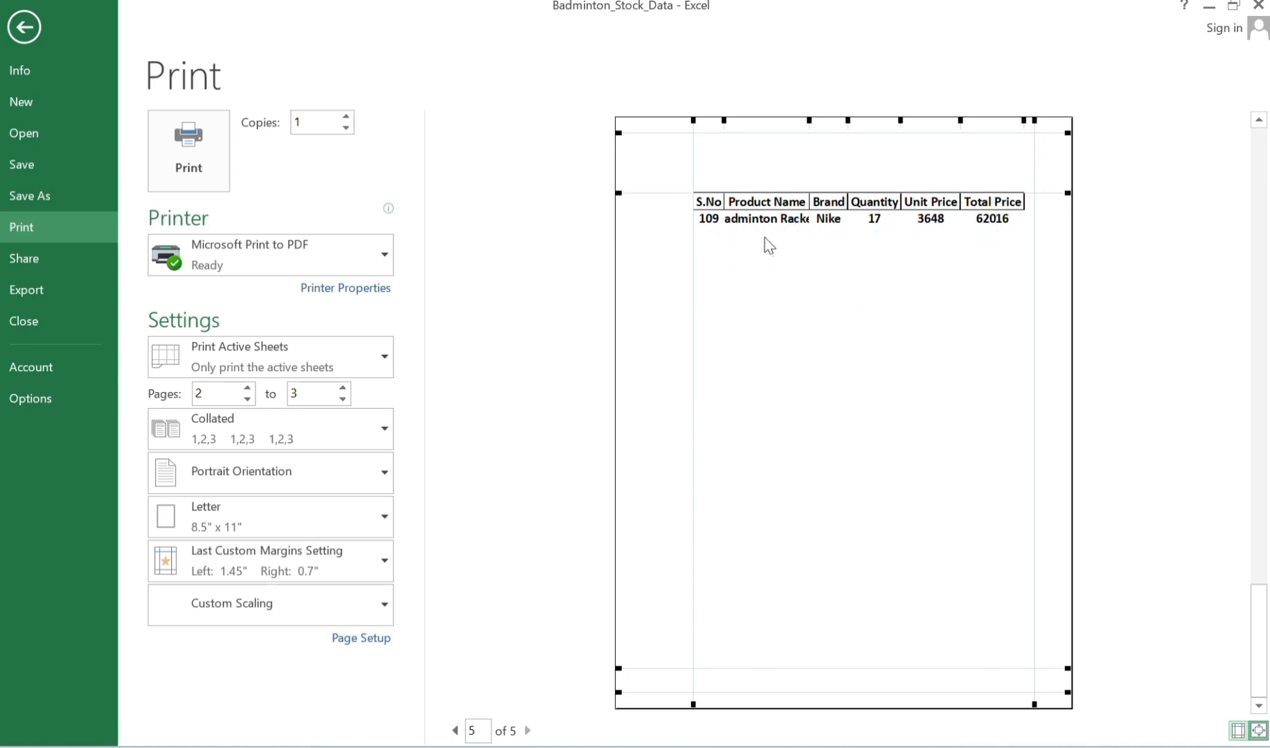
{"action": "left_click", "coordinate": [37, 22]}
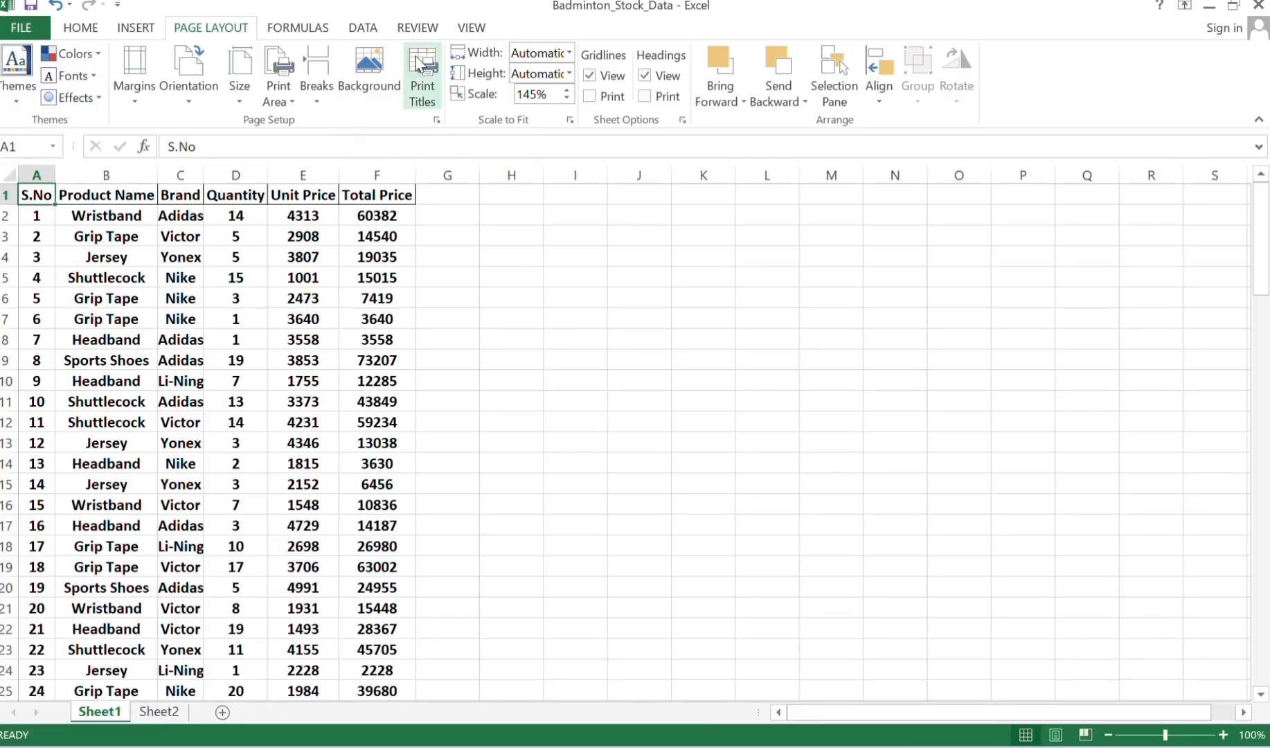
{"action": "left_click", "coordinate": [361, 33]}
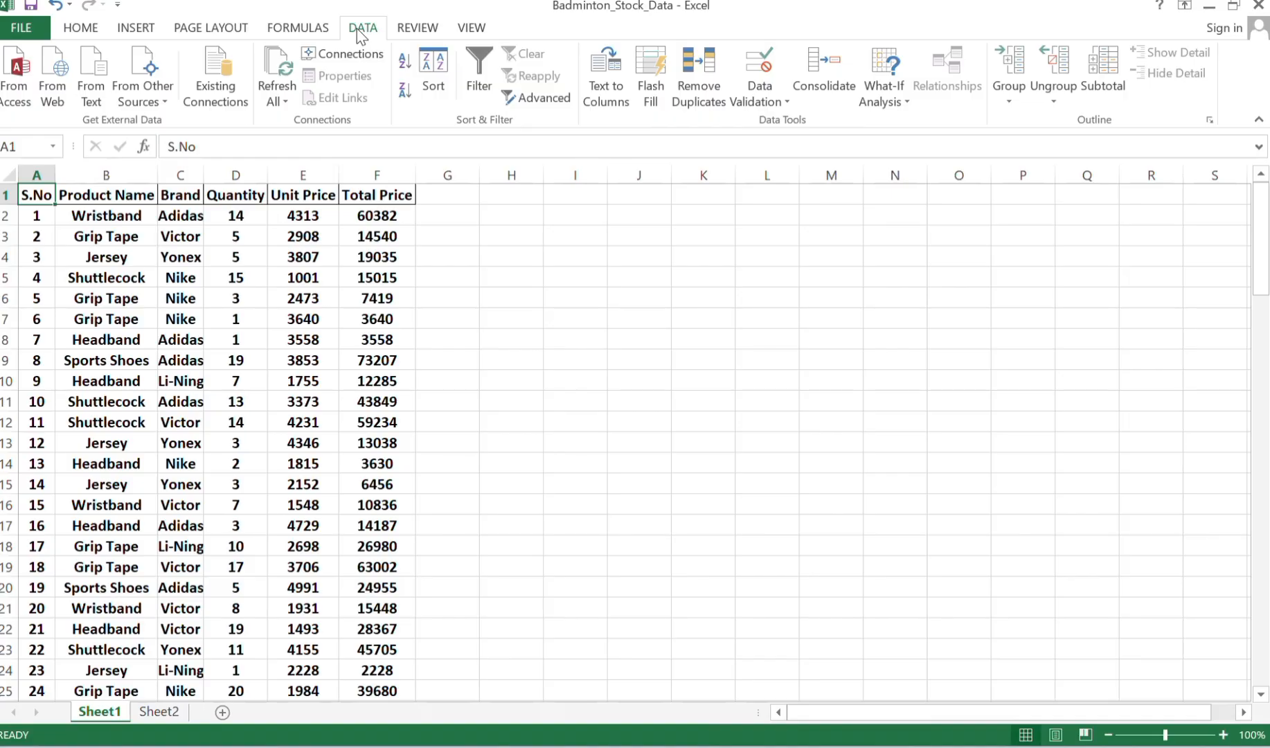
{"action": "left_click", "coordinate": [422, 31]}
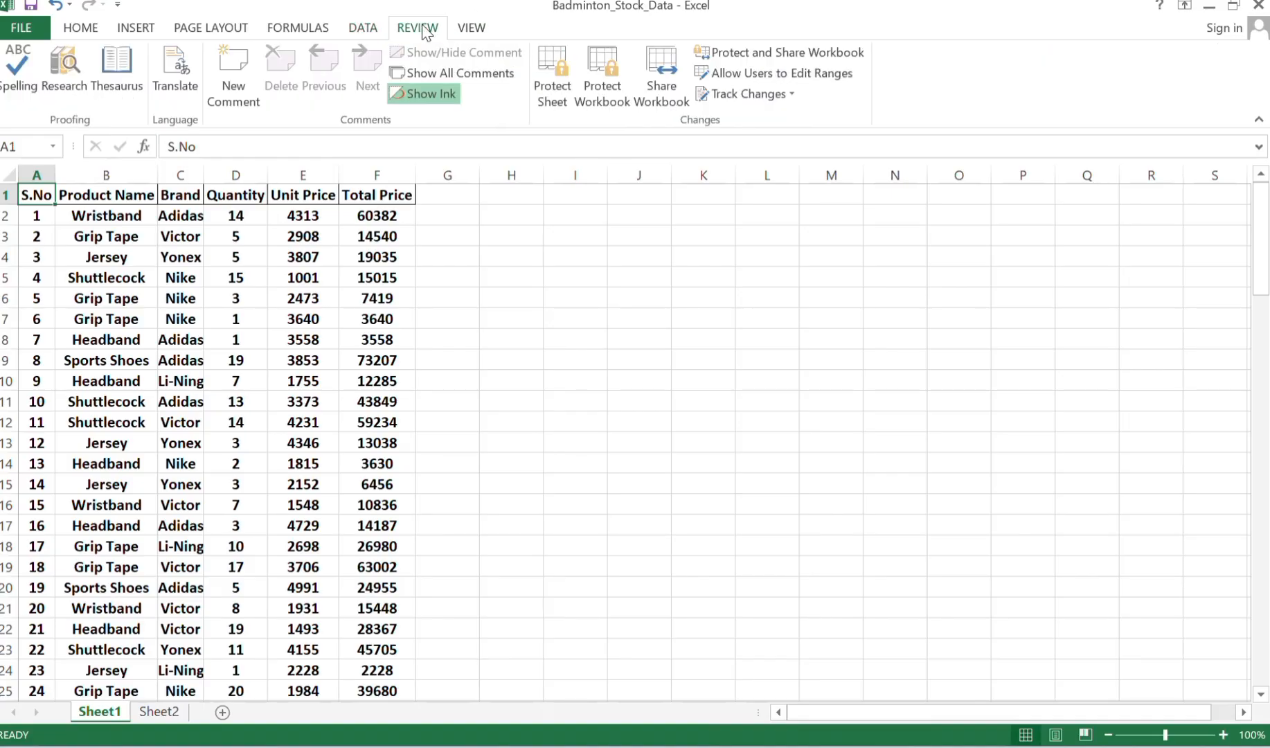
{"action": "left_click", "coordinate": [475, 31]}
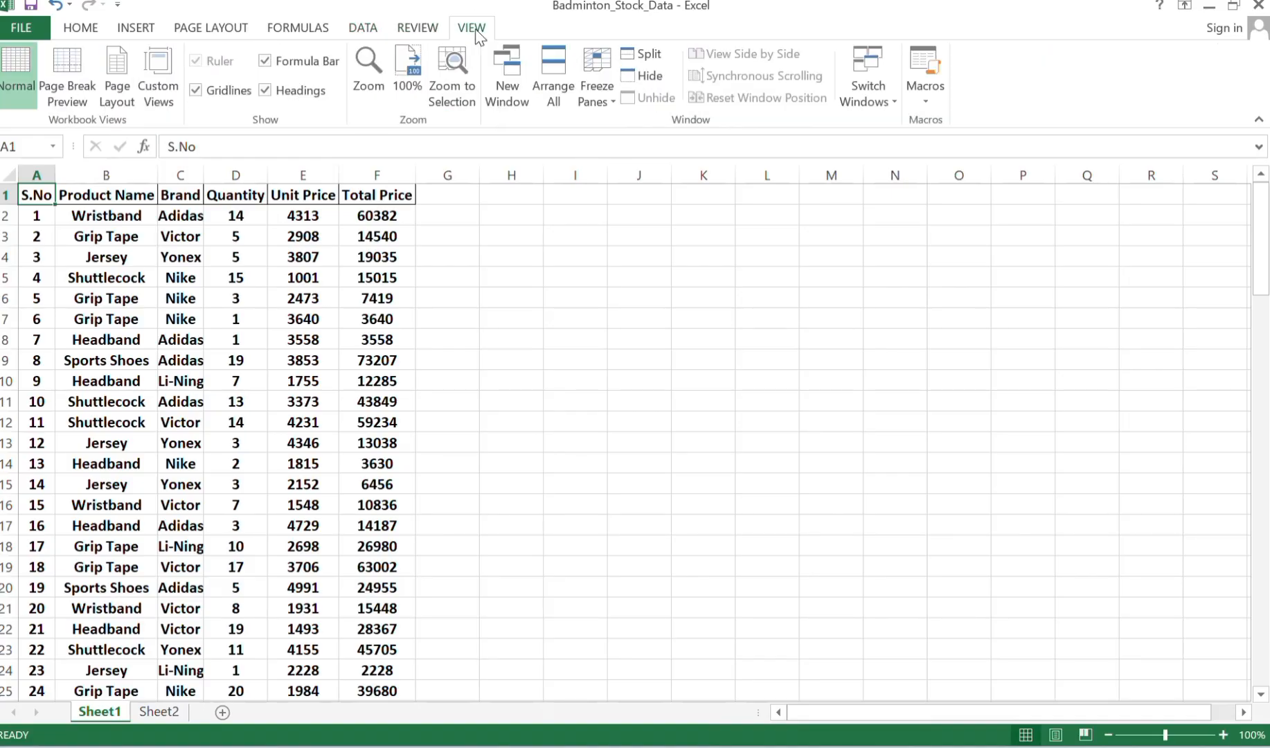
{"action": "left_click", "coordinate": [232, 32]}
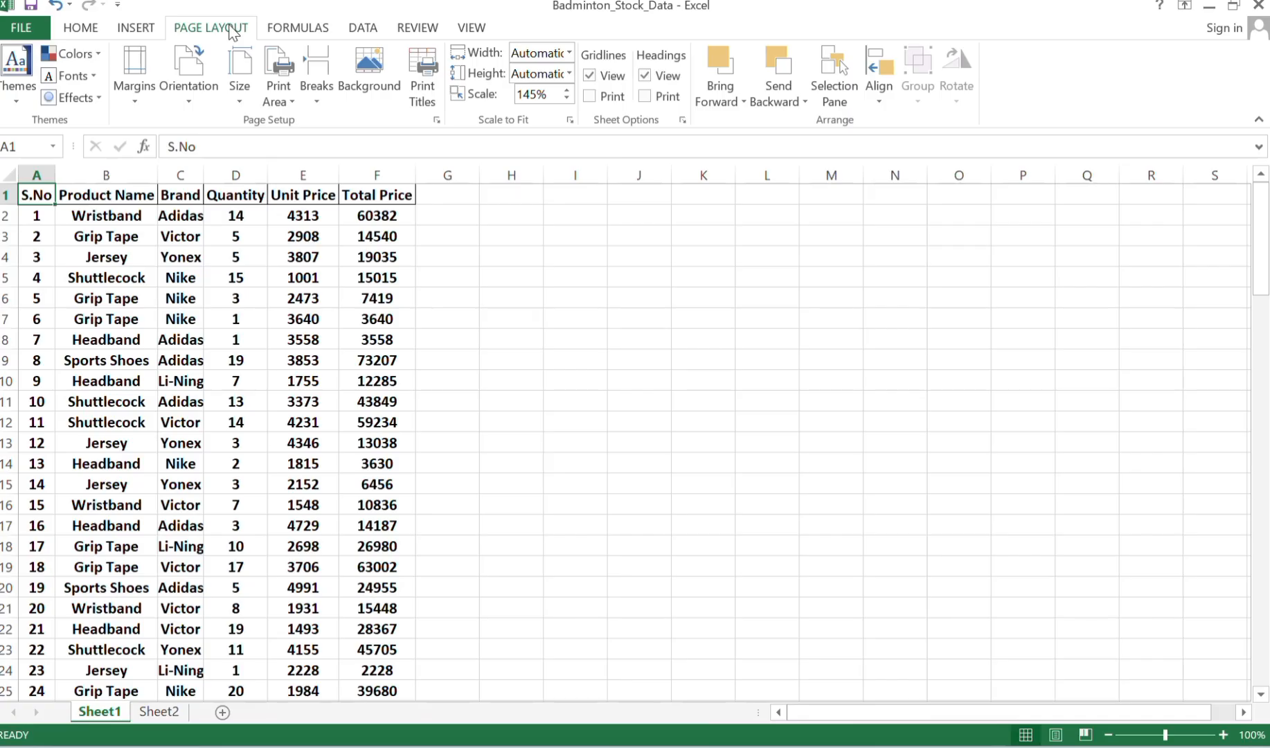
{"action": "left_click", "coordinate": [436, 120]}
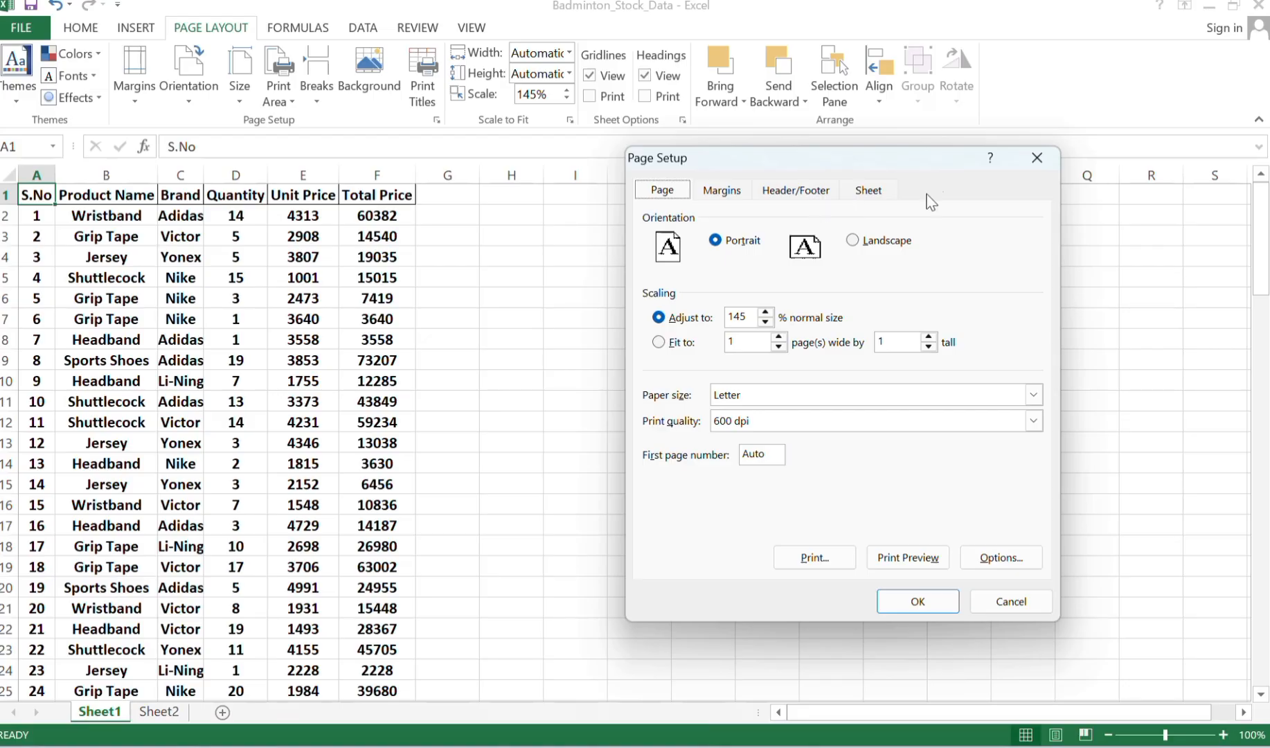
{"action": "left_click", "coordinate": [1036, 158]}
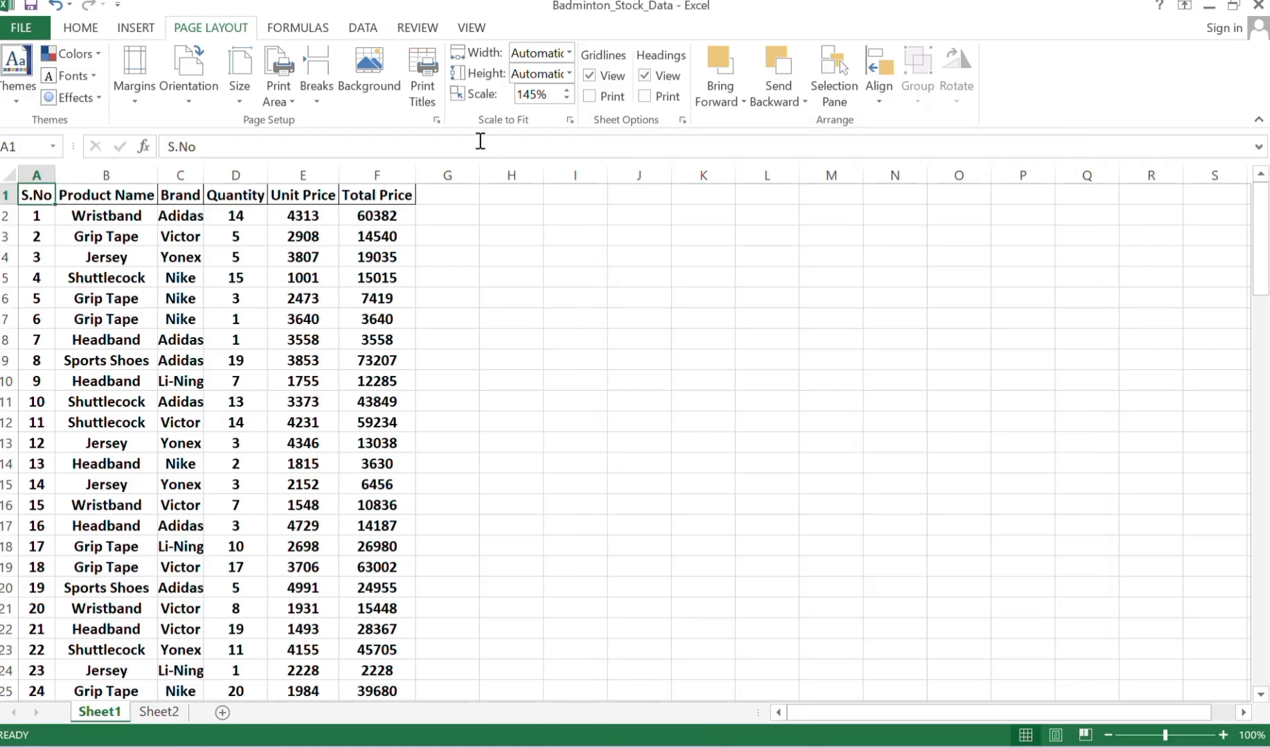
Set the print titles to also repeat the S.No column ($A:$A) at the left of every printed page.
{"action": "left_click", "coordinate": [425, 89]}
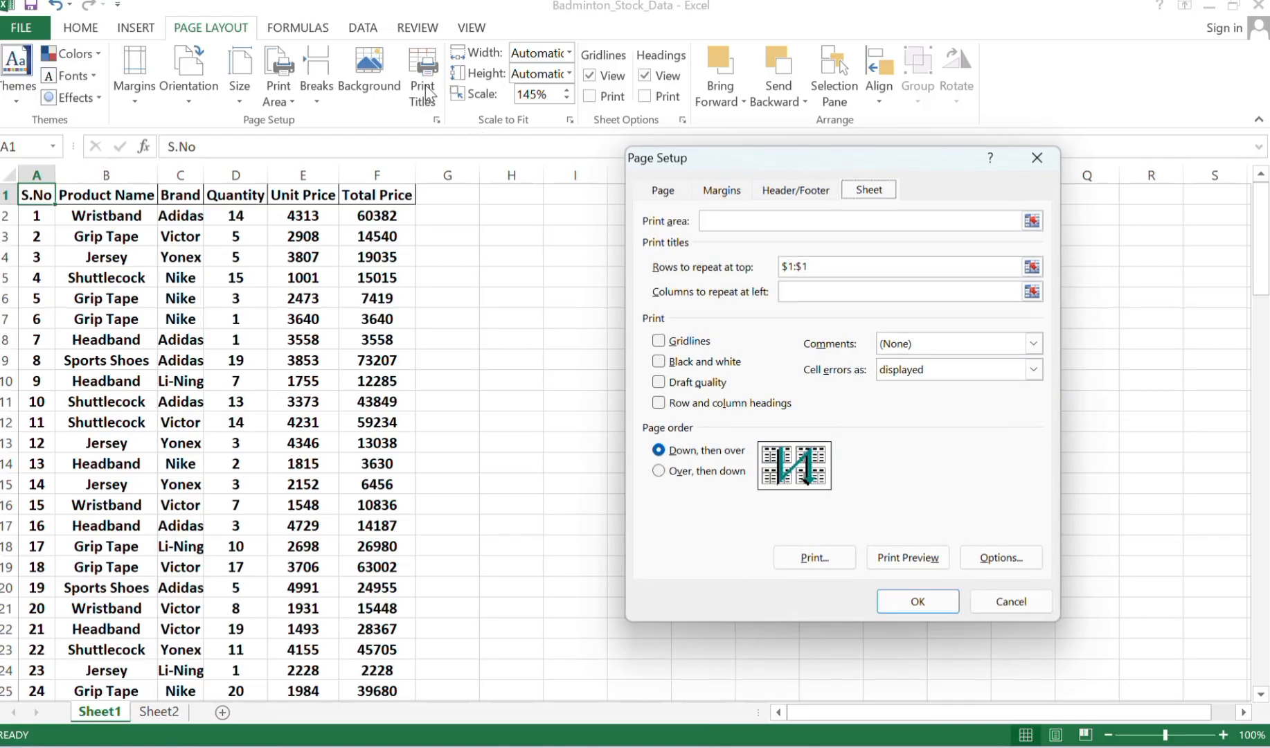
{"action": "left_click", "coordinate": [787, 290]}
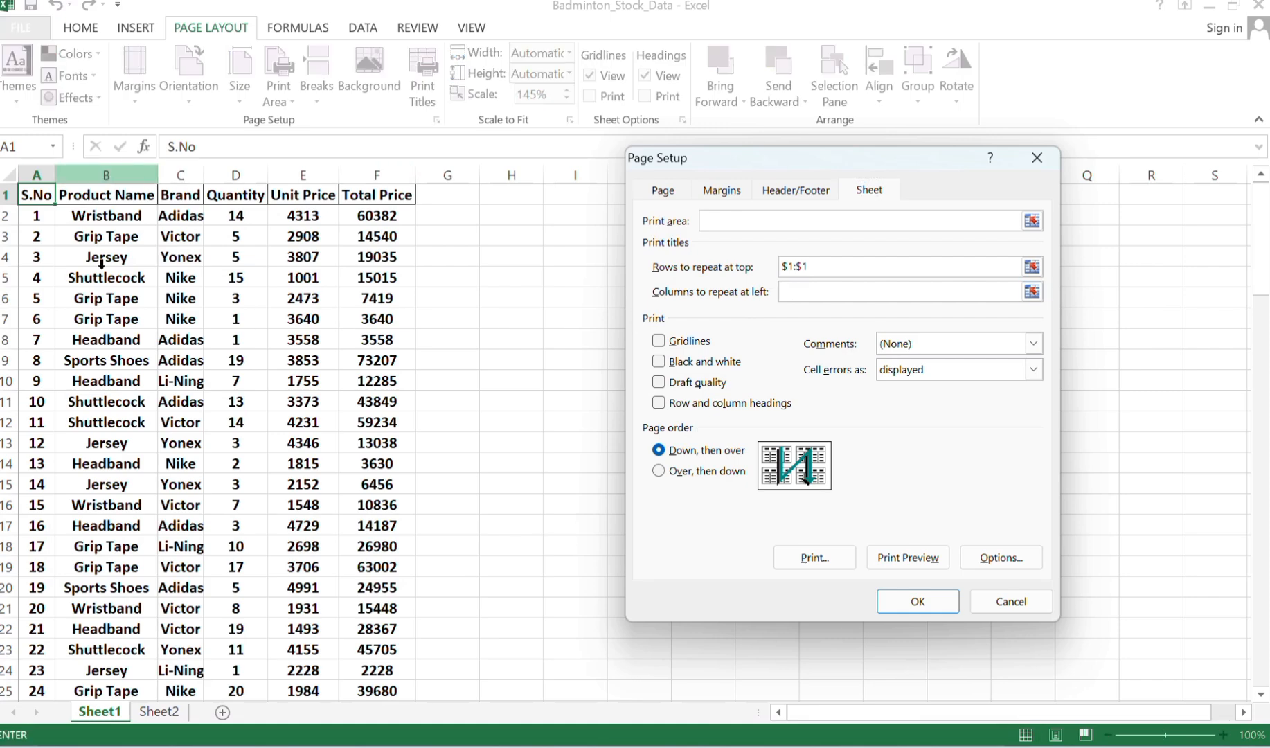
{"action": "left_click", "coordinate": [33, 195]}
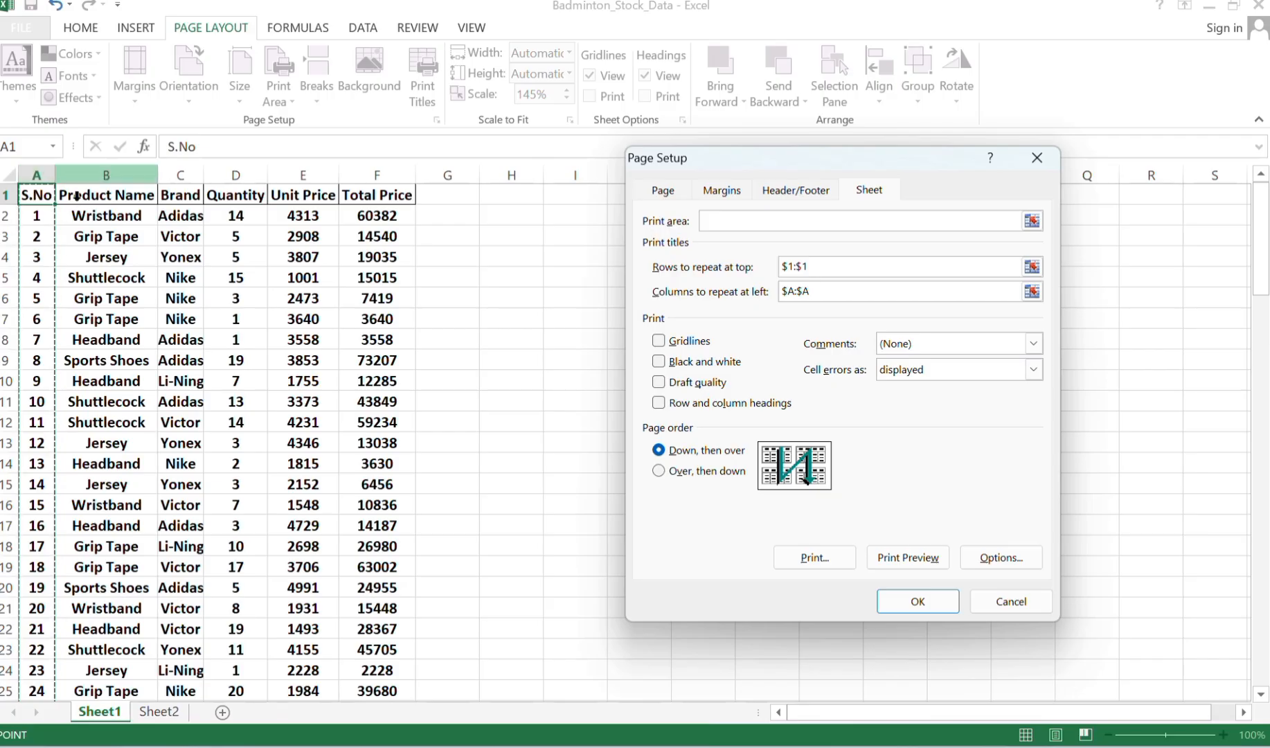
{"action": "left_click", "coordinate": [95, 196]}
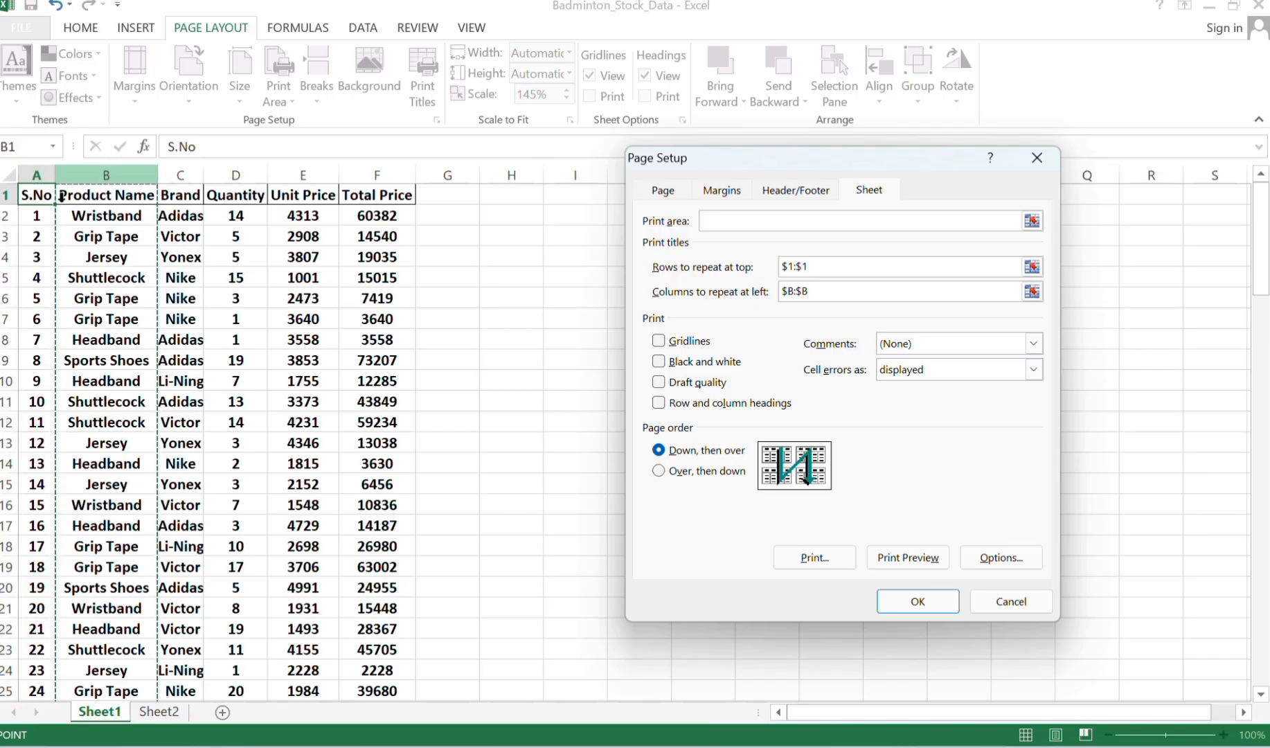
{"action": "left_click", "coordinate": [26, 199]}
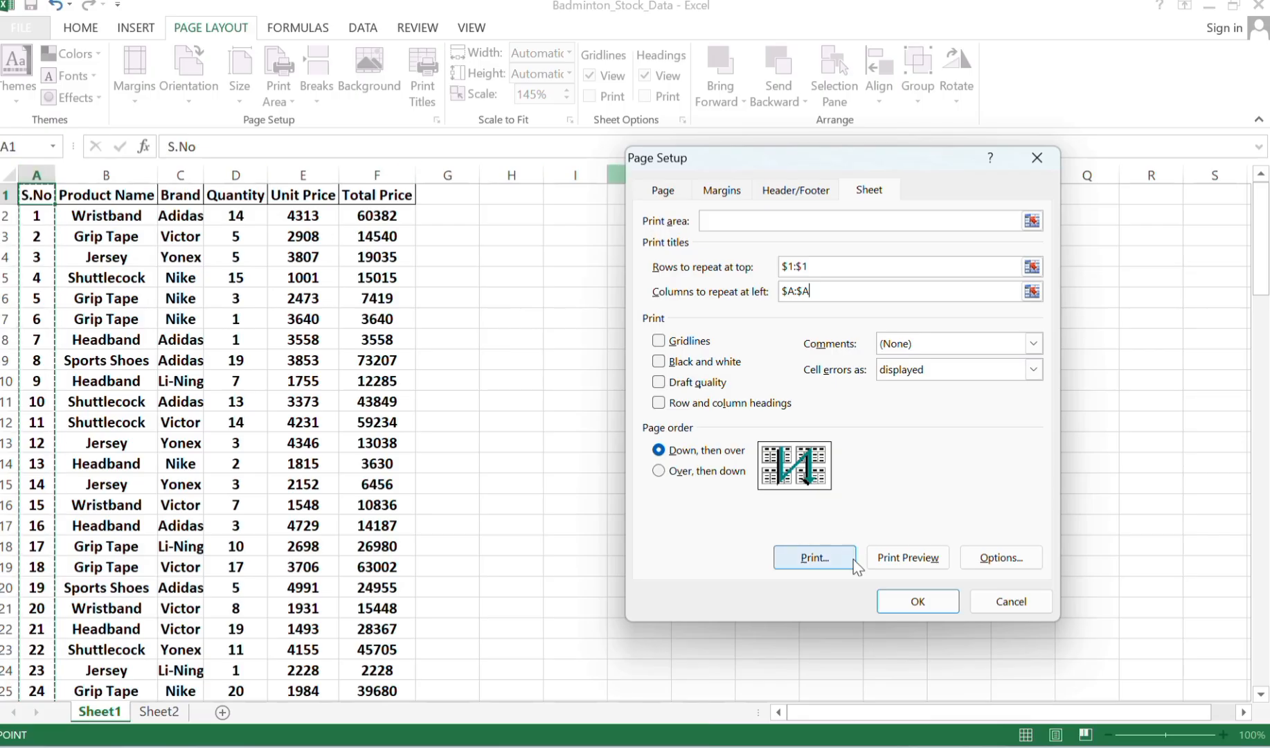
{"action": "left_click", "coordinate": [951, 606]}
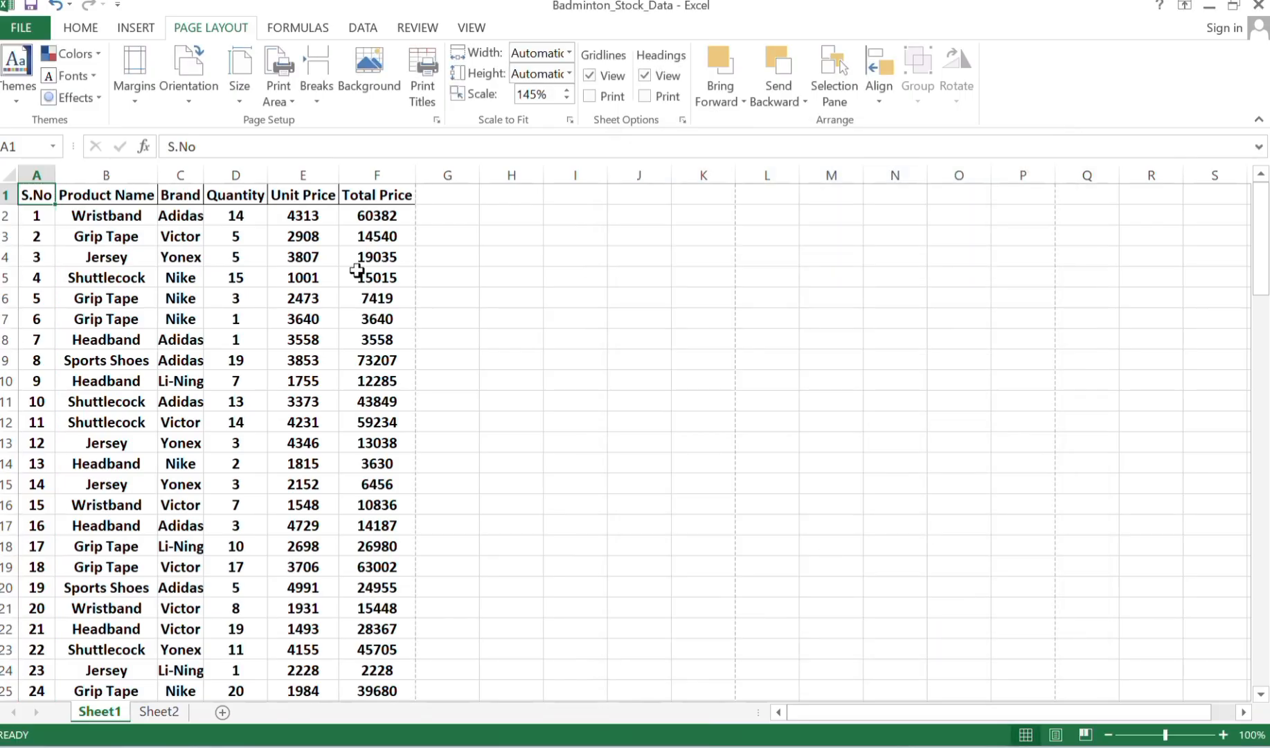
Check the repeated print titles on the first two pages of the print preview and return to the worksheet.
{"action": "left_click", "coordinate": [15, 31]}
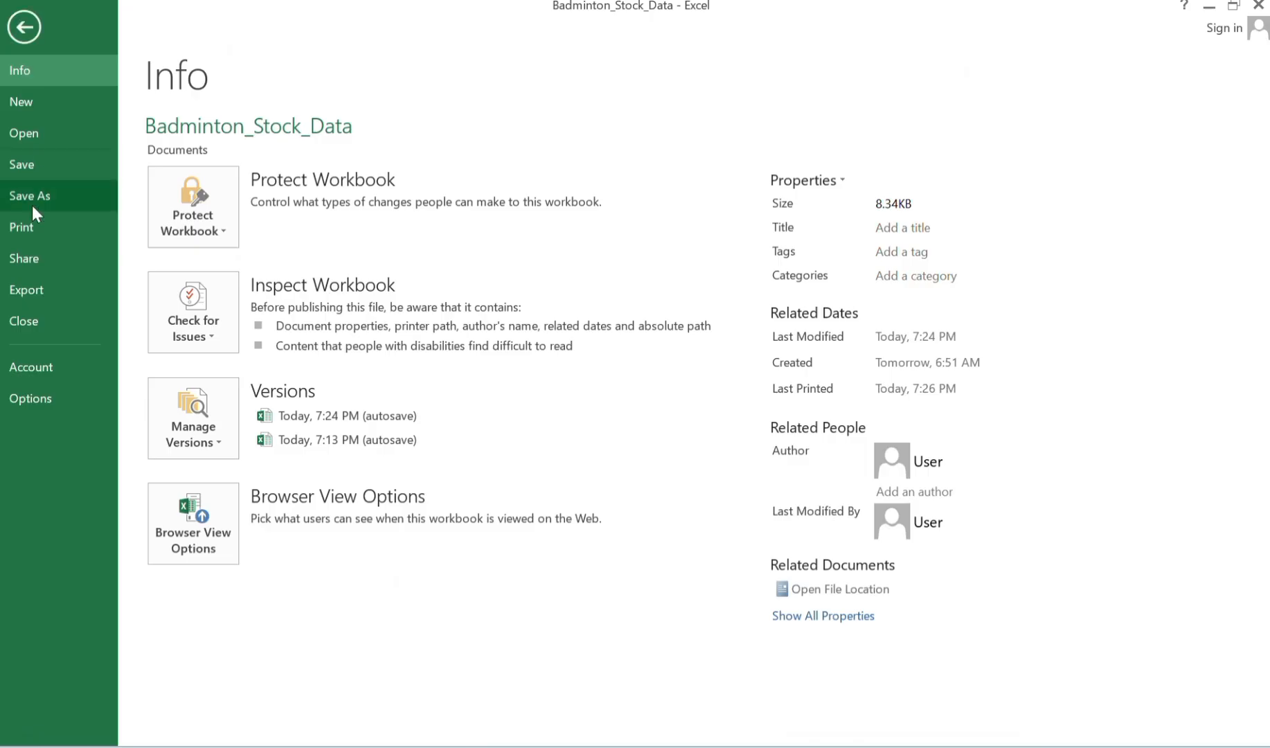
{"action": "left_click", "coordinate": [24, 230]}
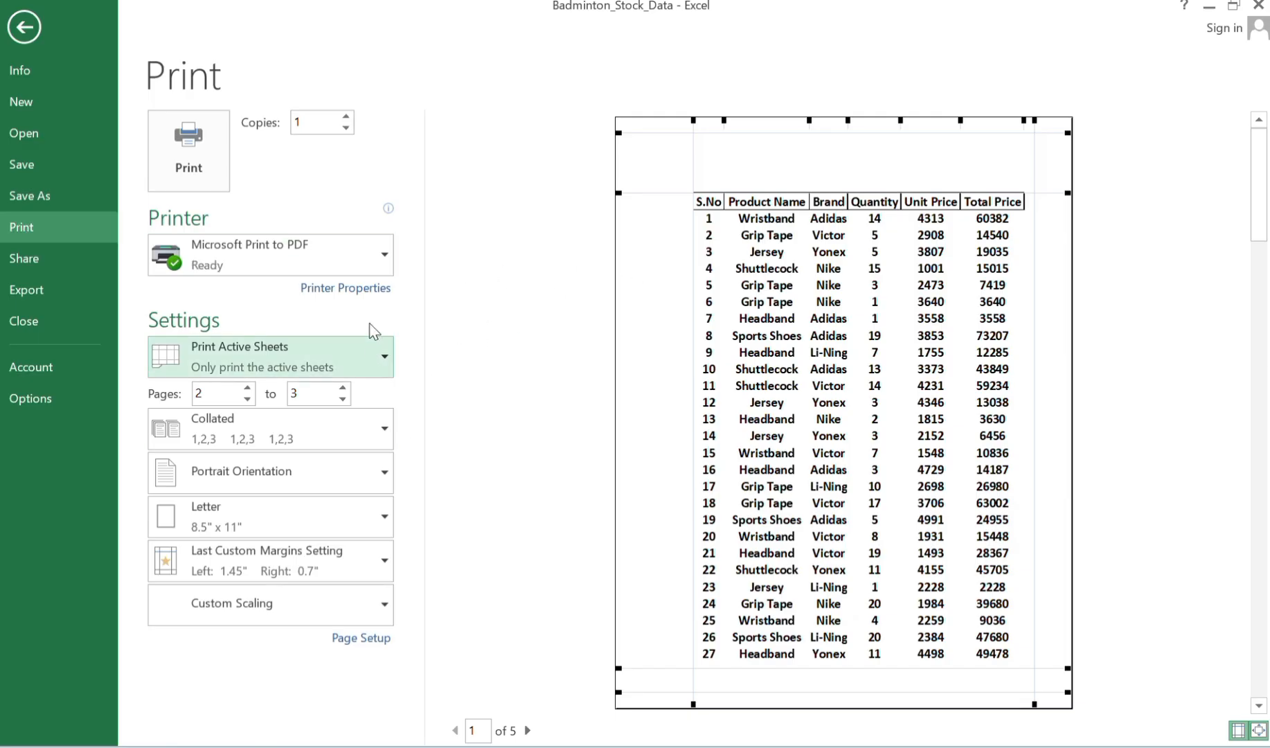
{"action": "left_click", "coordinate": [528, 731]}
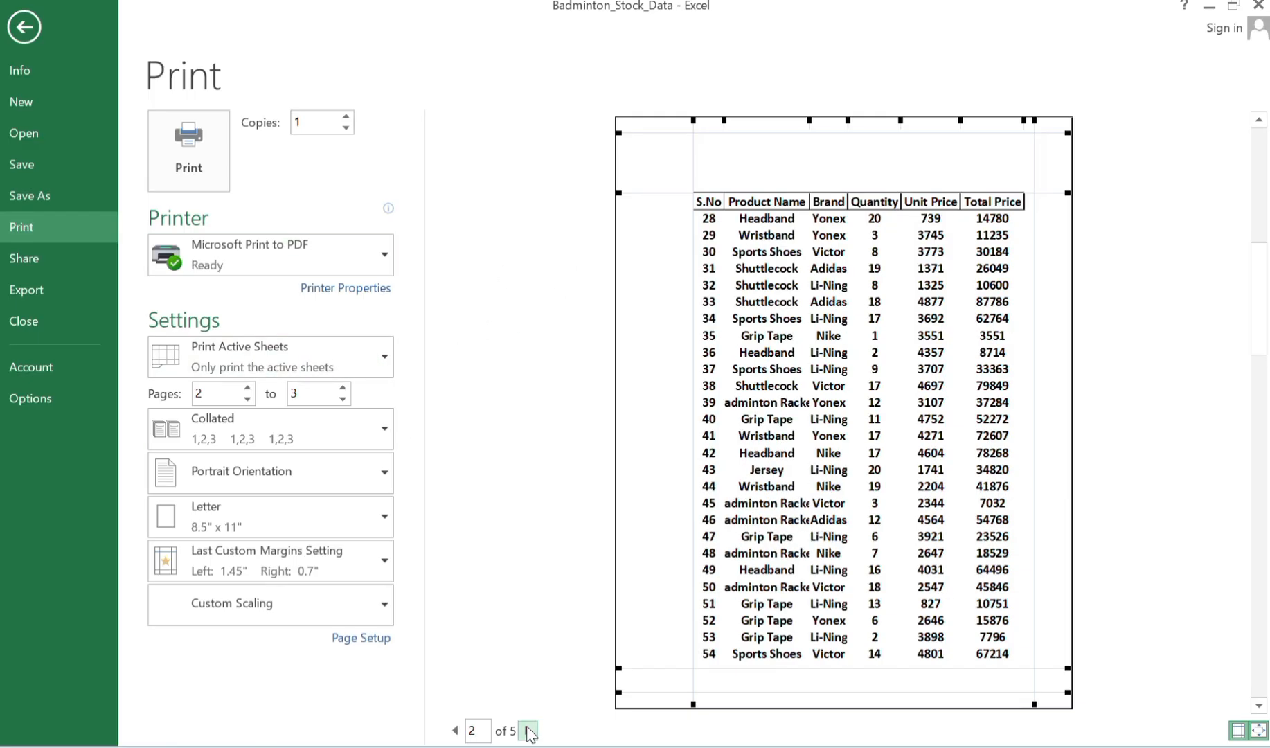
{"action": "left_click", "coordinate": [23, 27]}
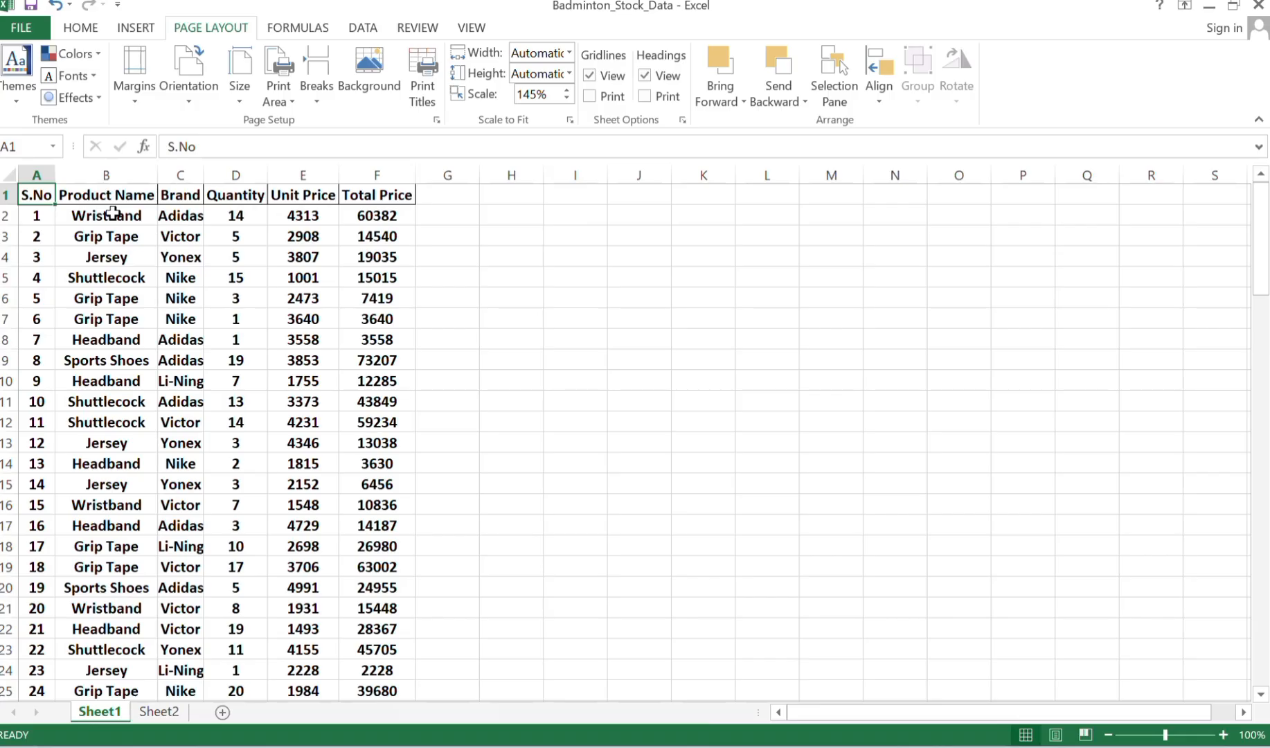
Insert a vertical page break before the Quantity column (column D).
{"action": "left_click", "coordinate": [110, 236]}
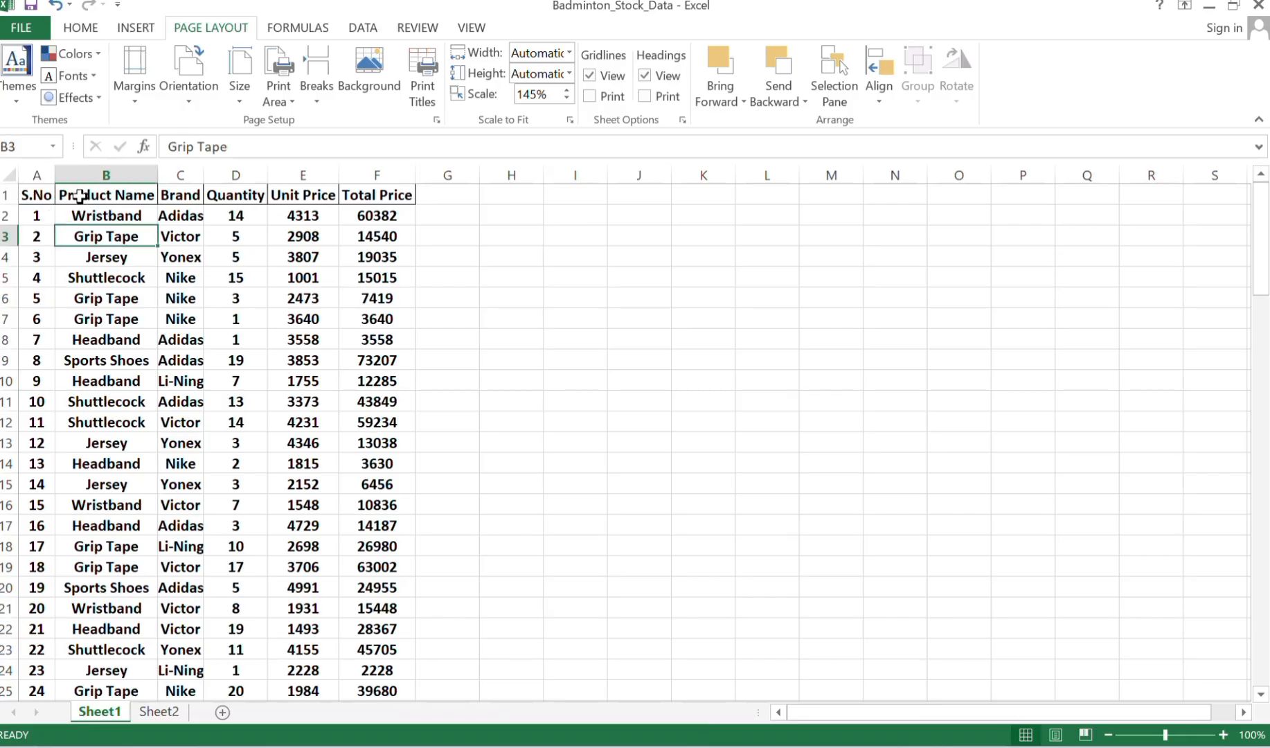
{"action": "left_click", "coordinate": [188, 188]}
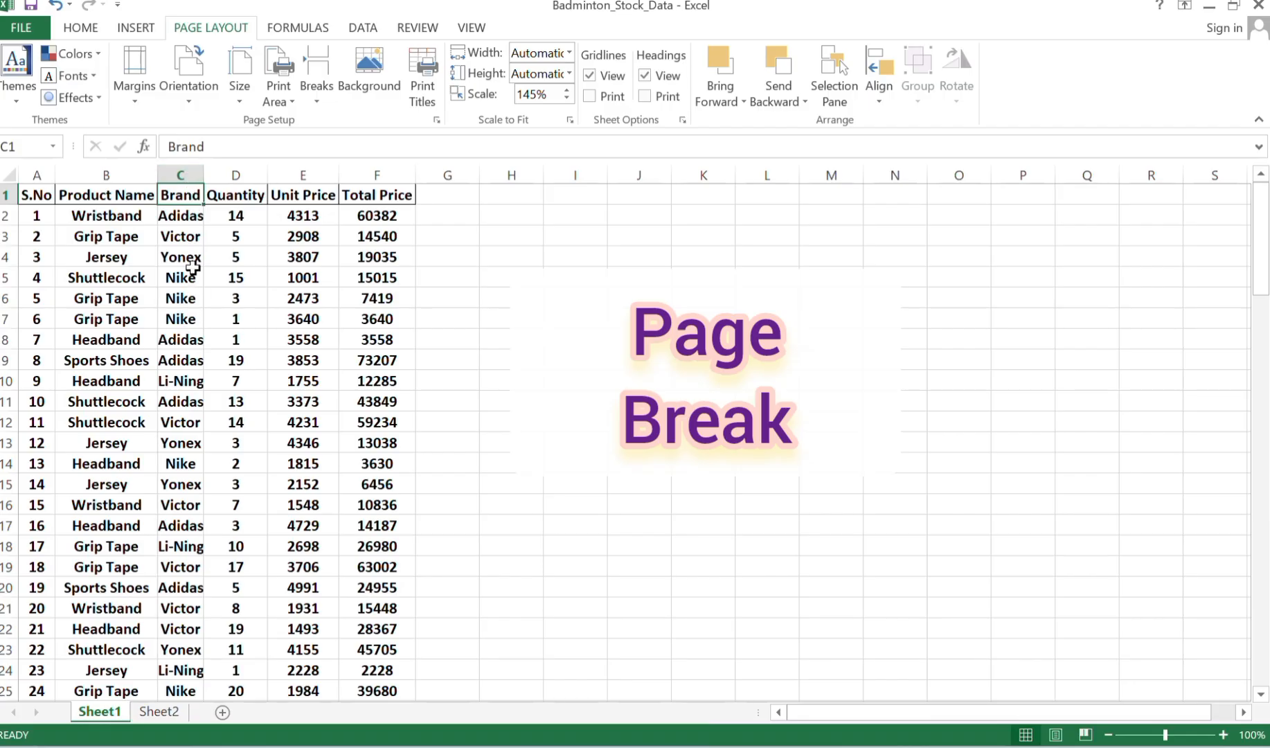
{"action": "left_click", "coordinate": [235, 173]}
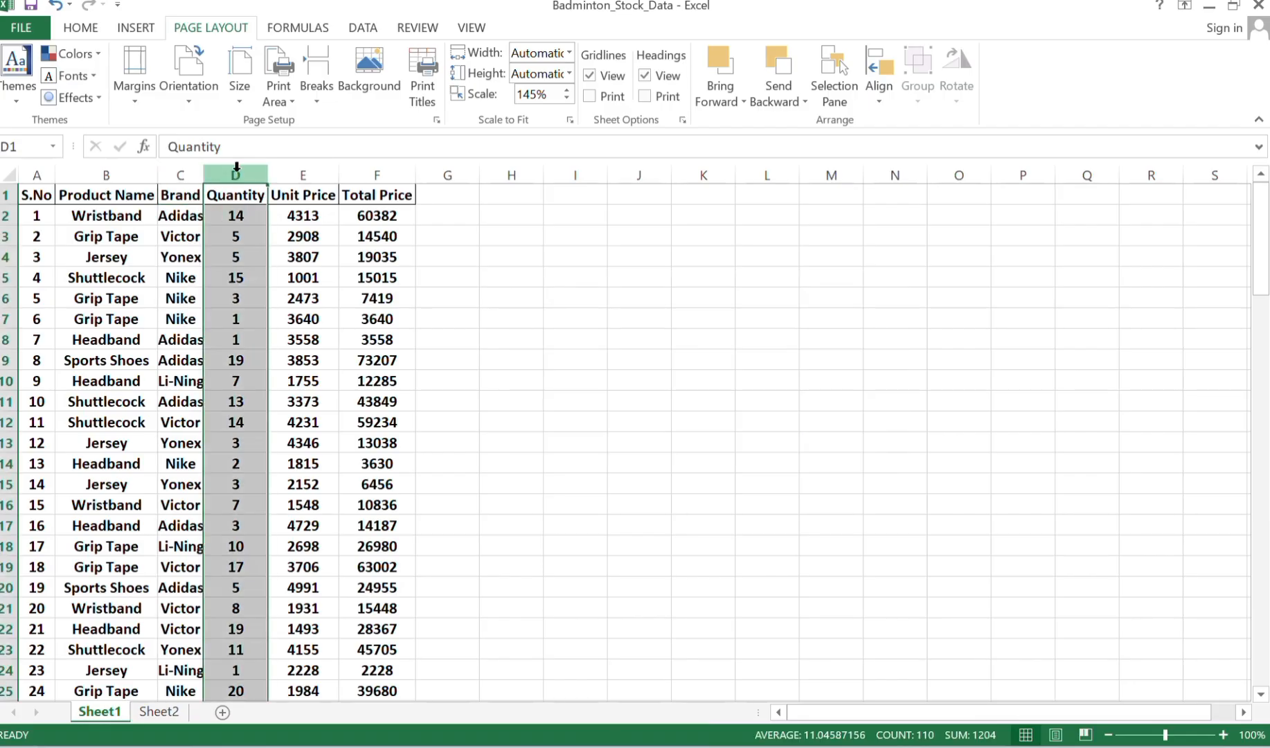
{"action": "left_click", "coordinate": [320, 102]}
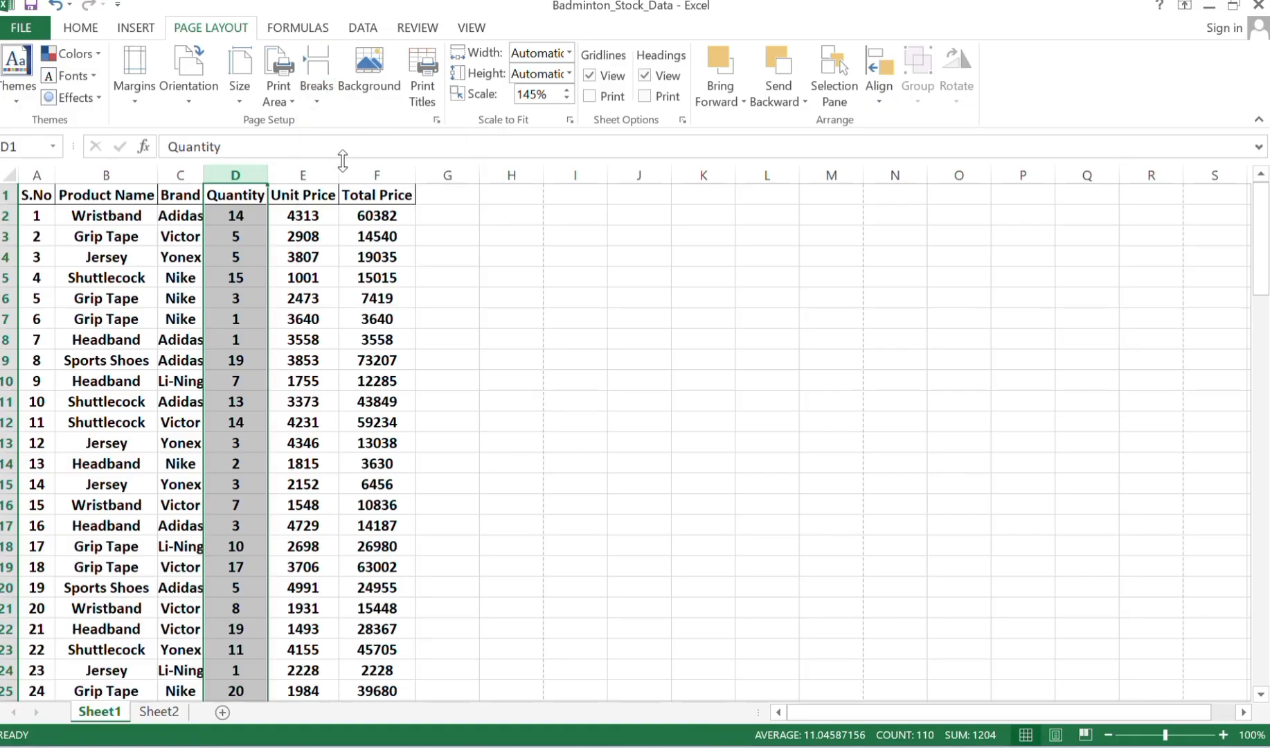
{"action": "left_click", "coordinate": [457, 295]}
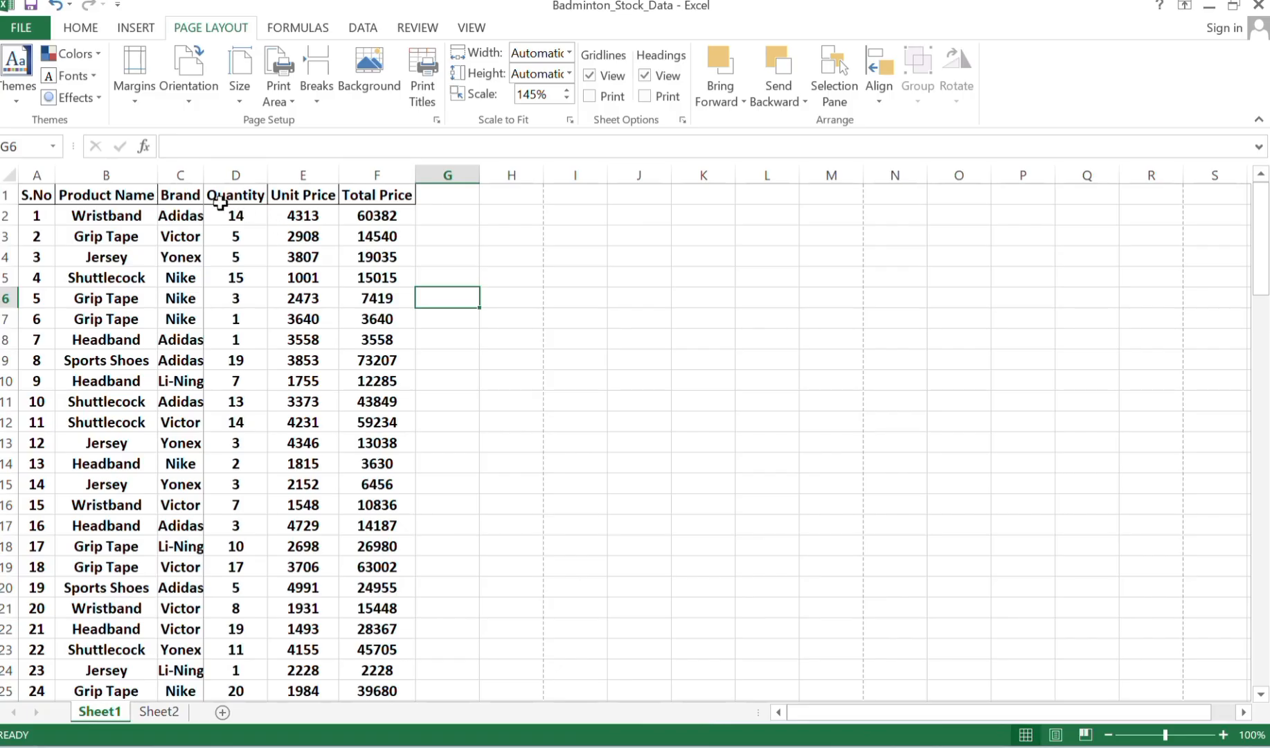
Page through the print preview to check the column split at the Quantity page break, and return to the worksheet.
{"action": "left_click", "coordinate": [21, 29]}
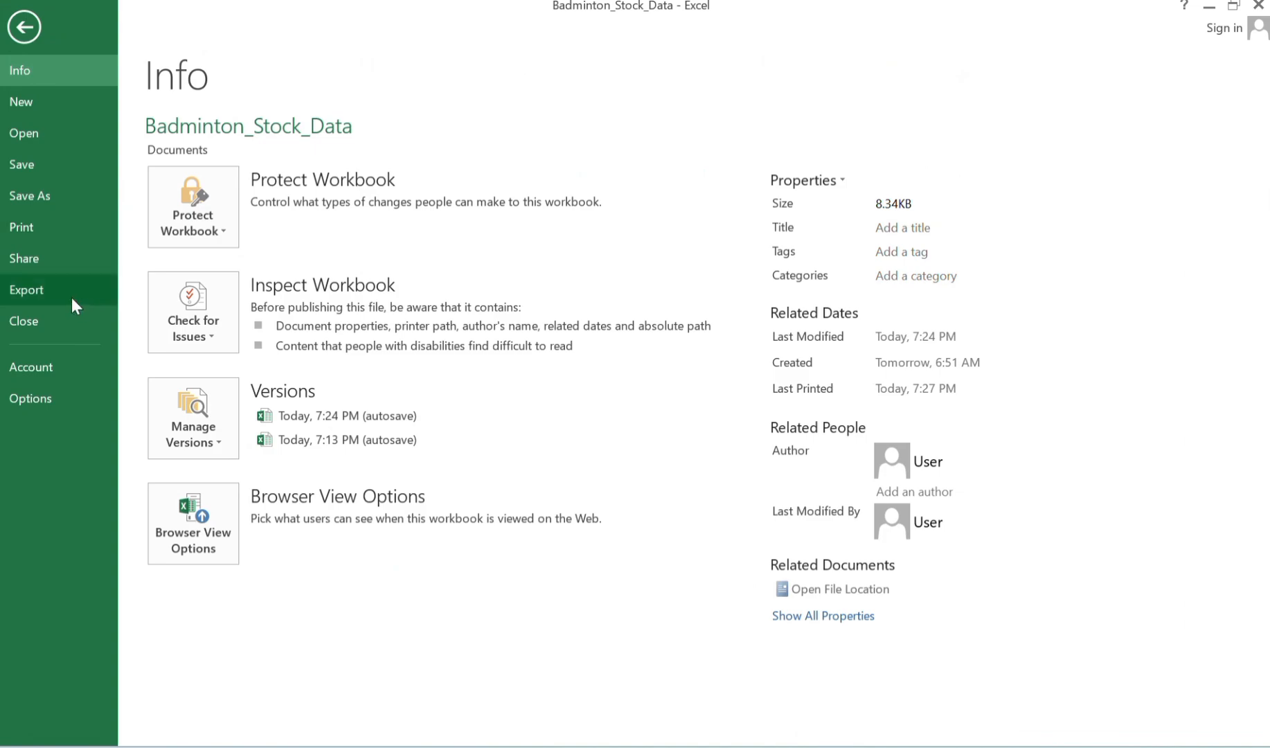
{"action": "left_click", "coordinate": [32, 234]}
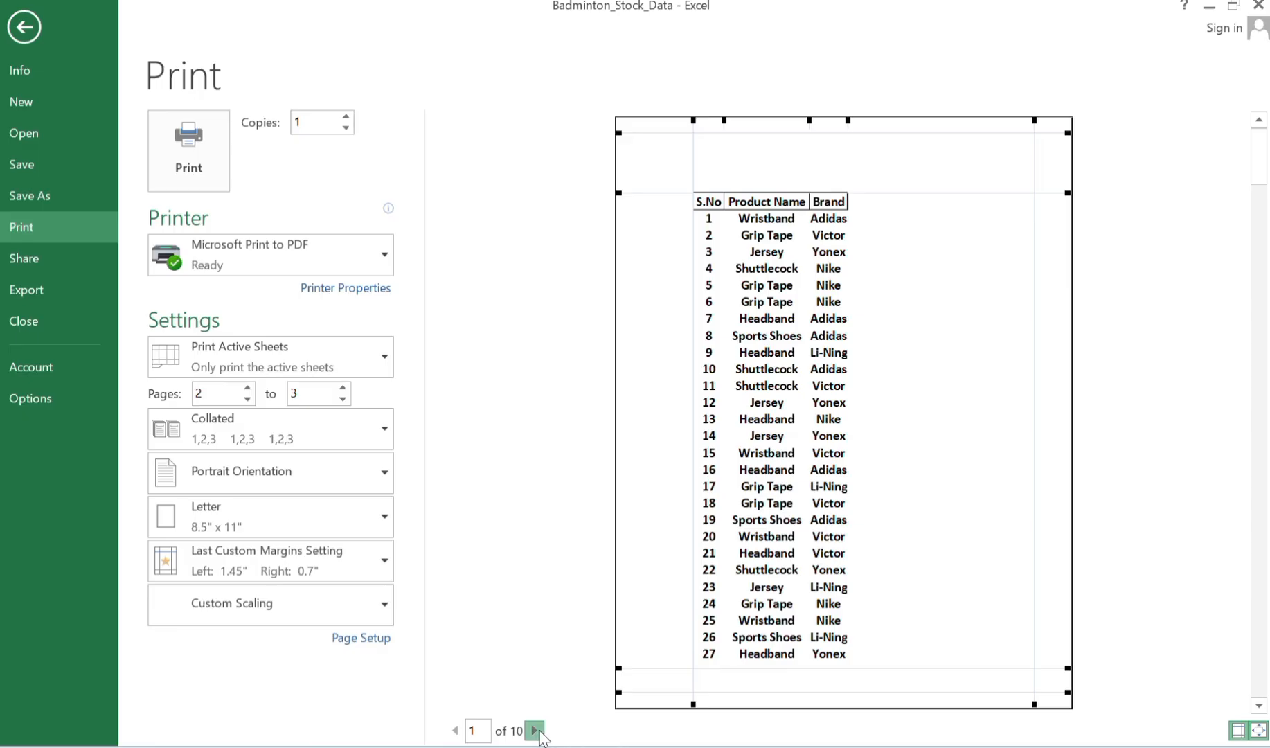
{"action": "left_click", "coordinate": [535, 731]}
{"action": "left_click", "coordinate": [536, 730]}
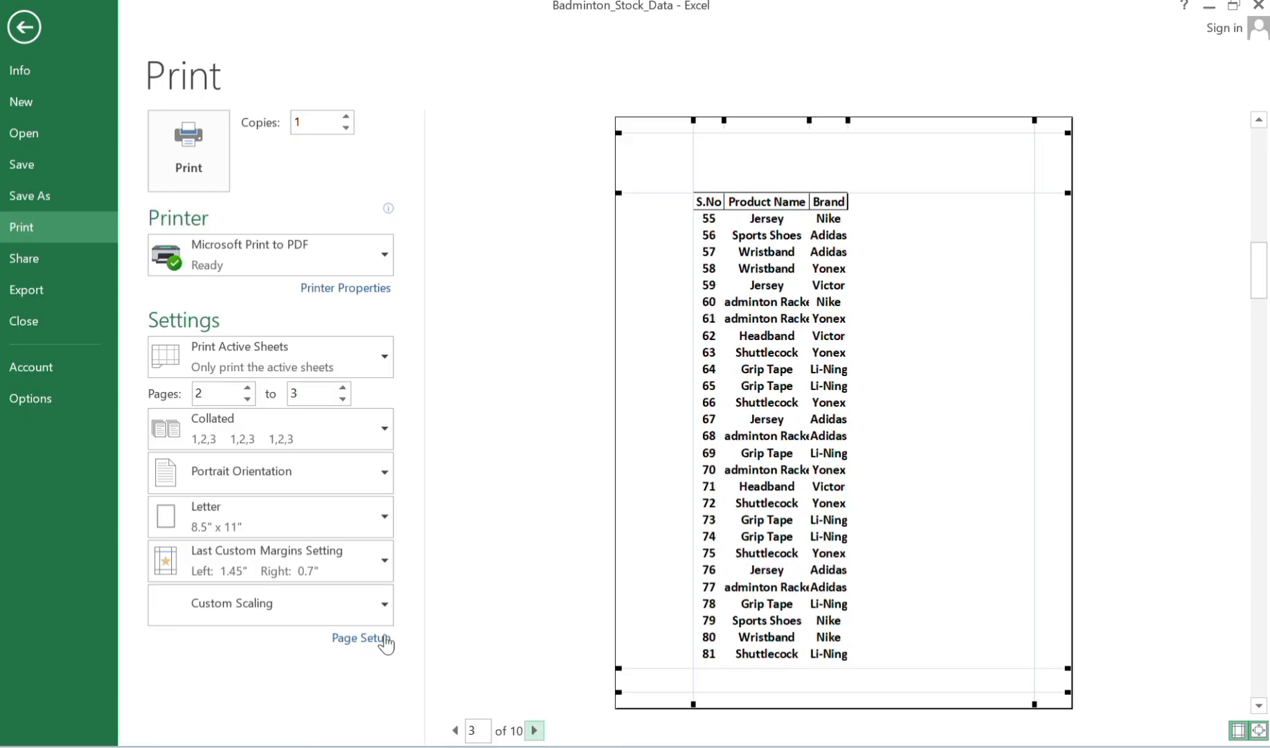
{"action": "left_click", "coordinate": [12, 36]}
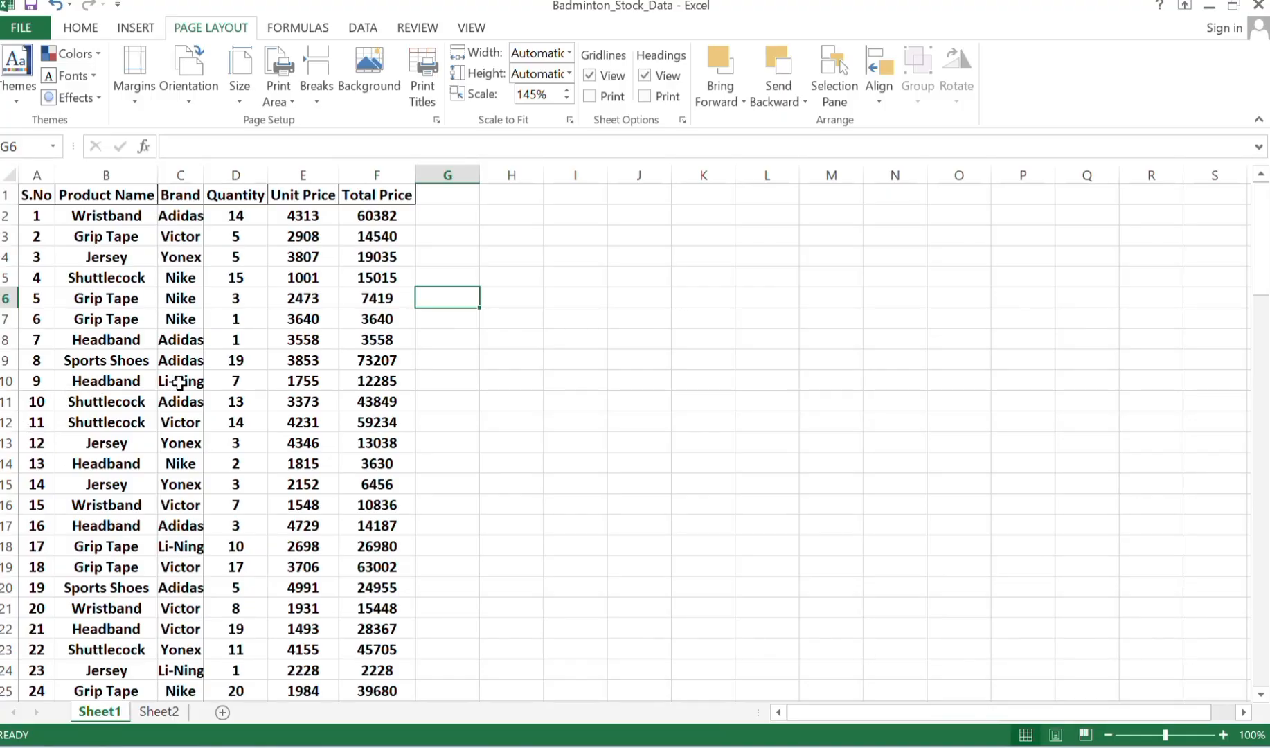
Insert a horizontal page break above row 11 of the stock sheet.
{"action": "left_click", "coordinate": [7, 402]}
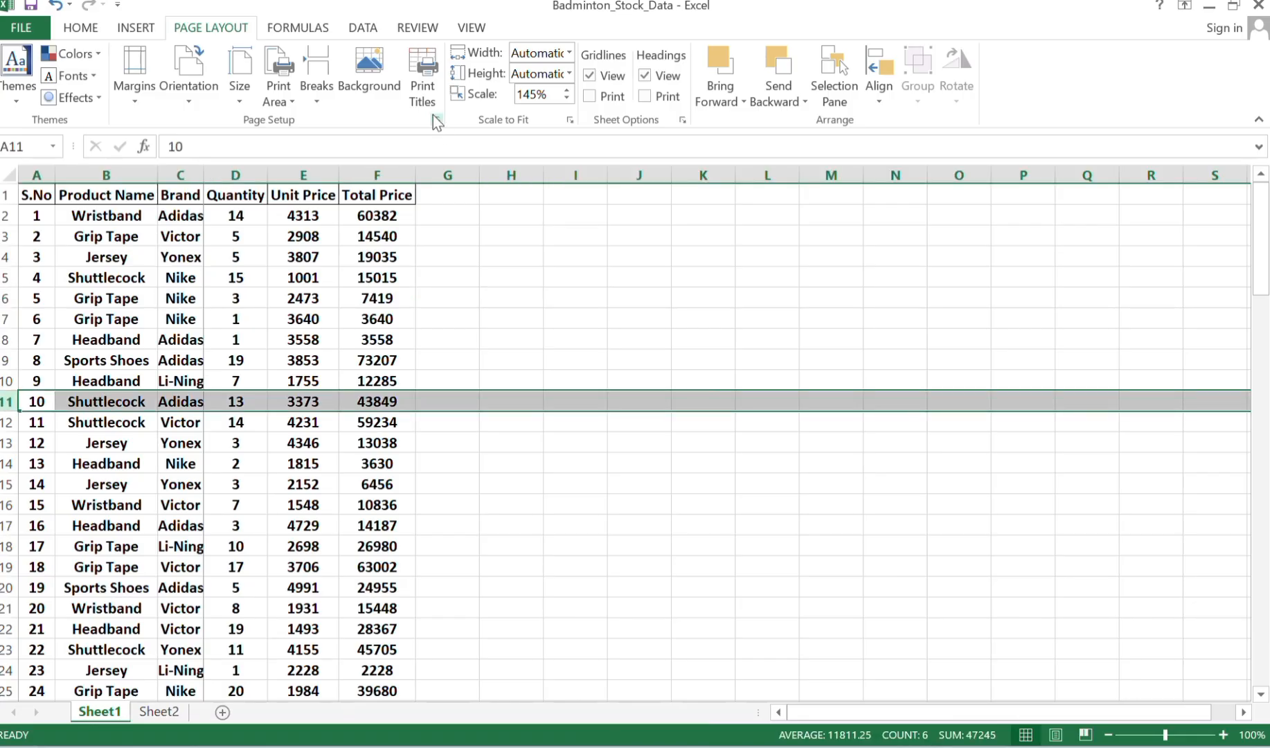
{"action": "left_click", "coordinate": [316, 102]}
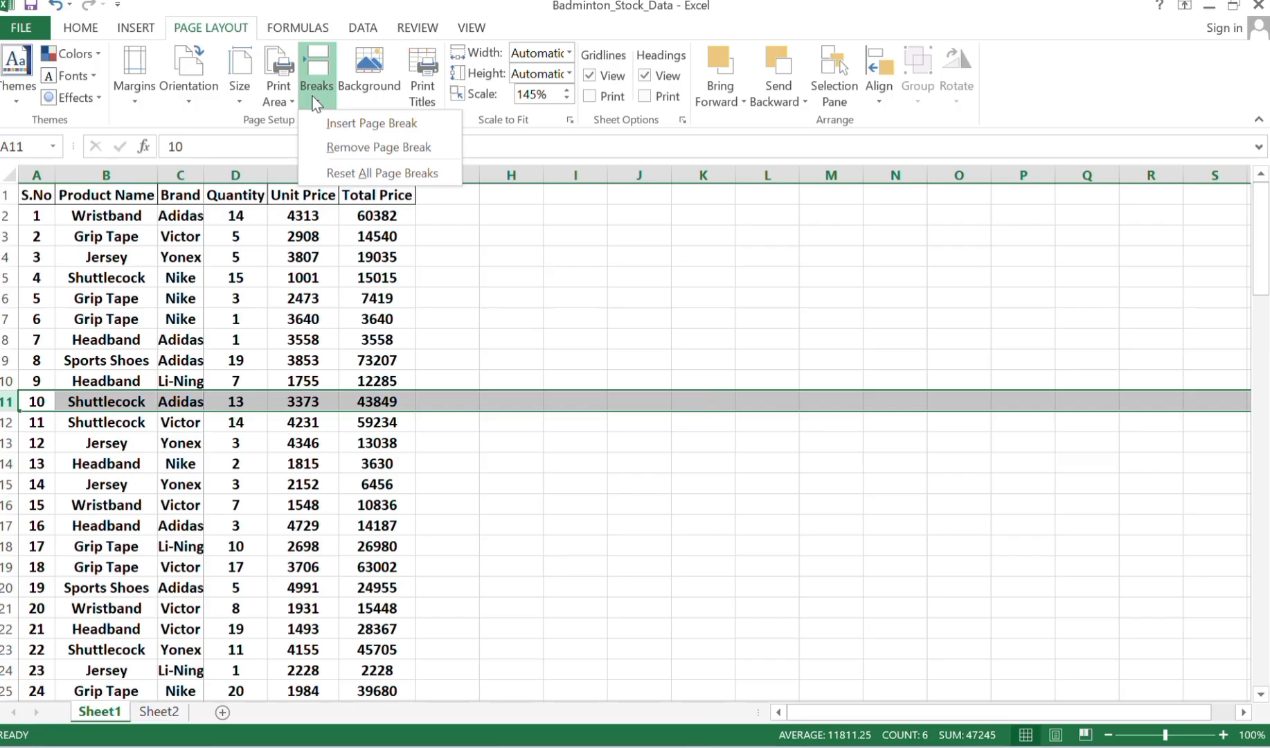
{"action": "left_click", "coordinate": [337, 132]}
{"action": "left_click", "coordinate": [420, 298]}
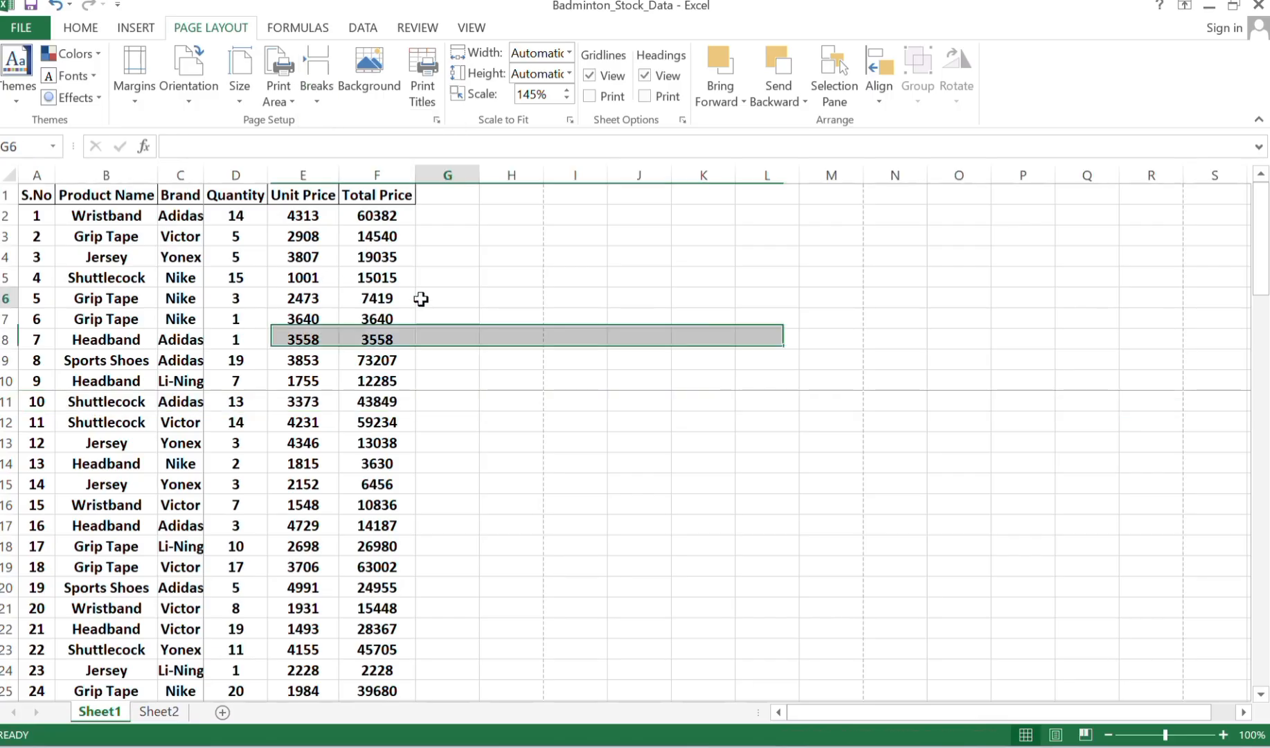
Open the print preview to check how the page break above row 11 divides the pages.
{"action": "left_click", "coordinate": [16, 27]}
{"action": "left_click", "coordinate": [29, 228]}
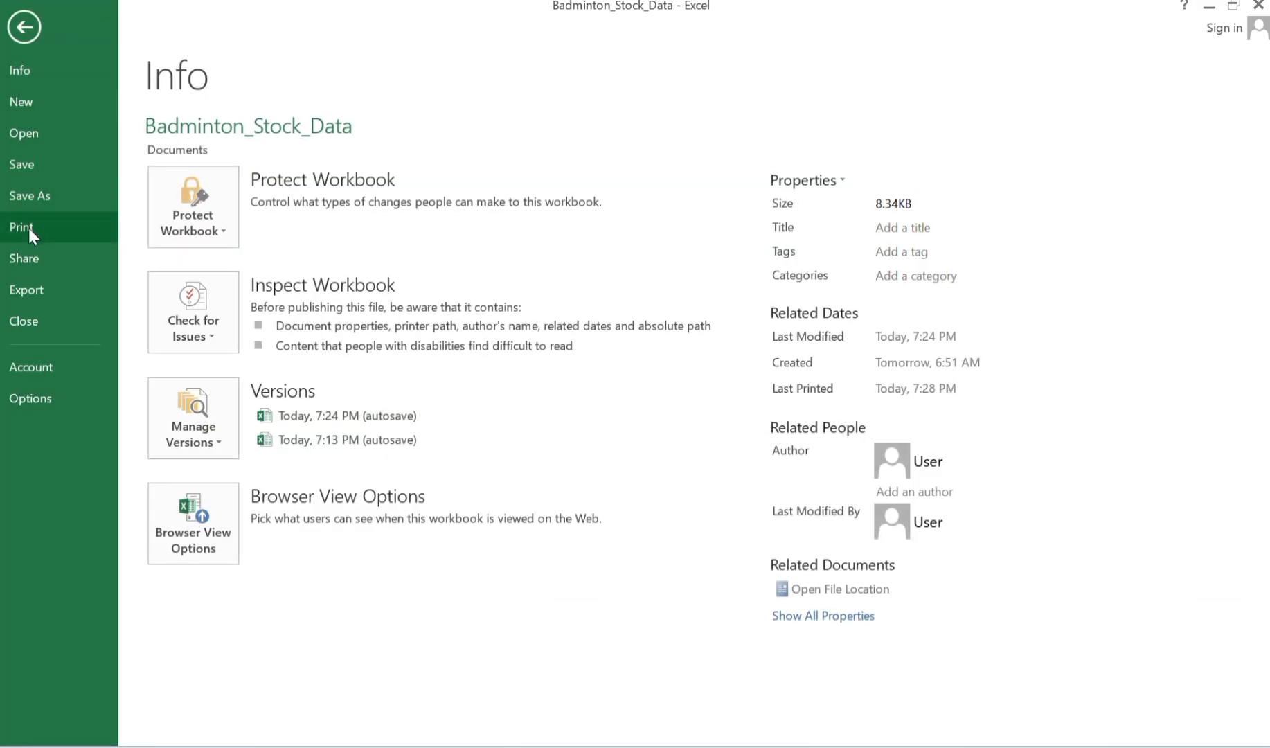